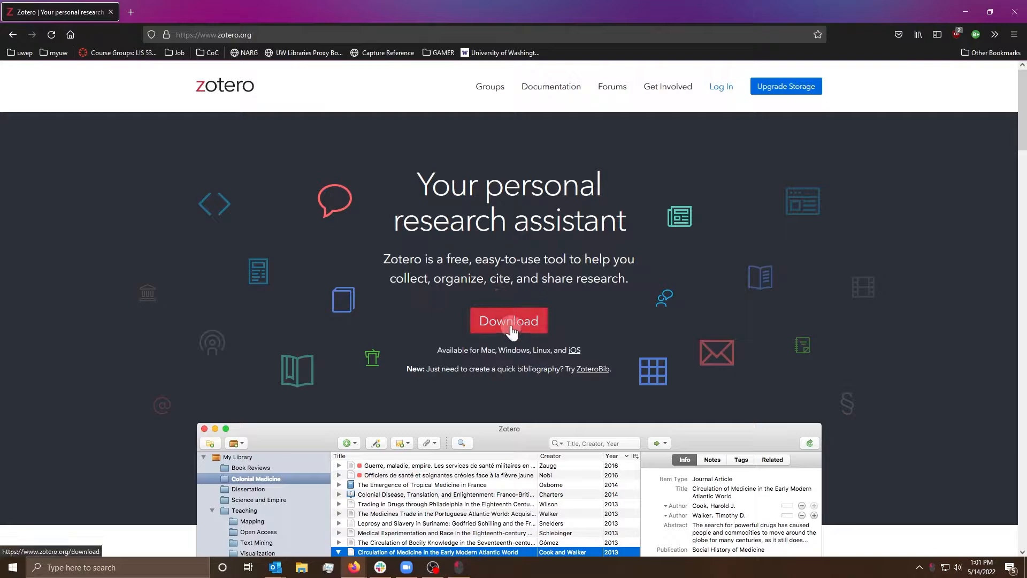
Step: Install the Zotero Connector add-on for Firefox from the Zotero downloads page, without allowing it in private windows
{"action": "left_click", "coordinate": [494, 326]}
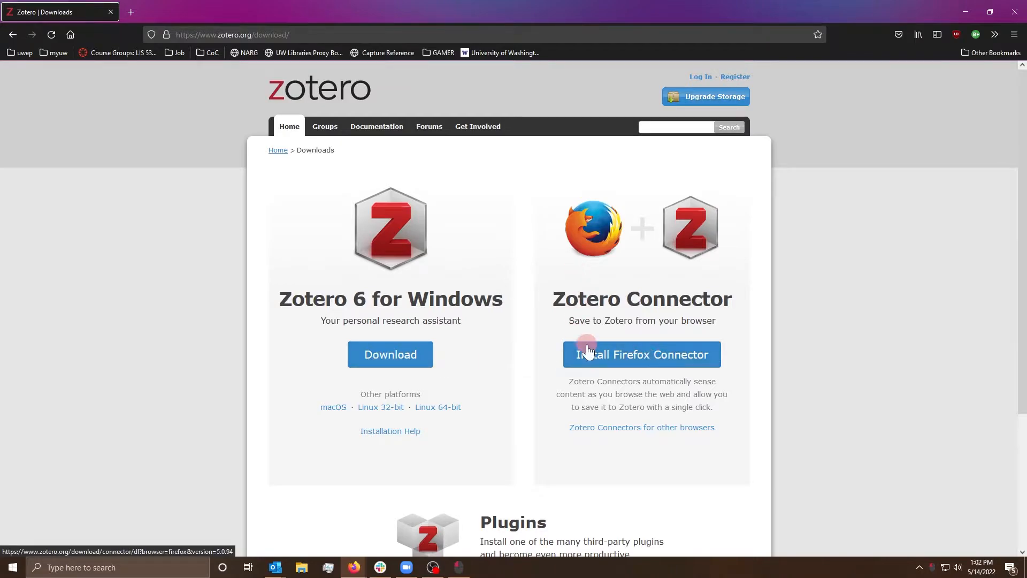
{"action": "left_click", "coordinate": [678, 360]}
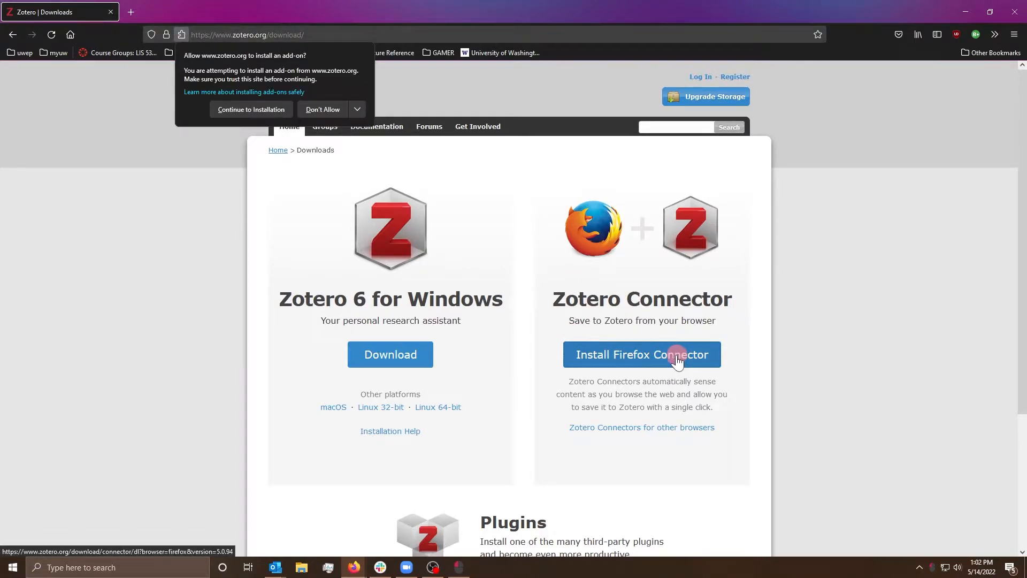
{"action": "left_click", "coordinate": [248, 110]}
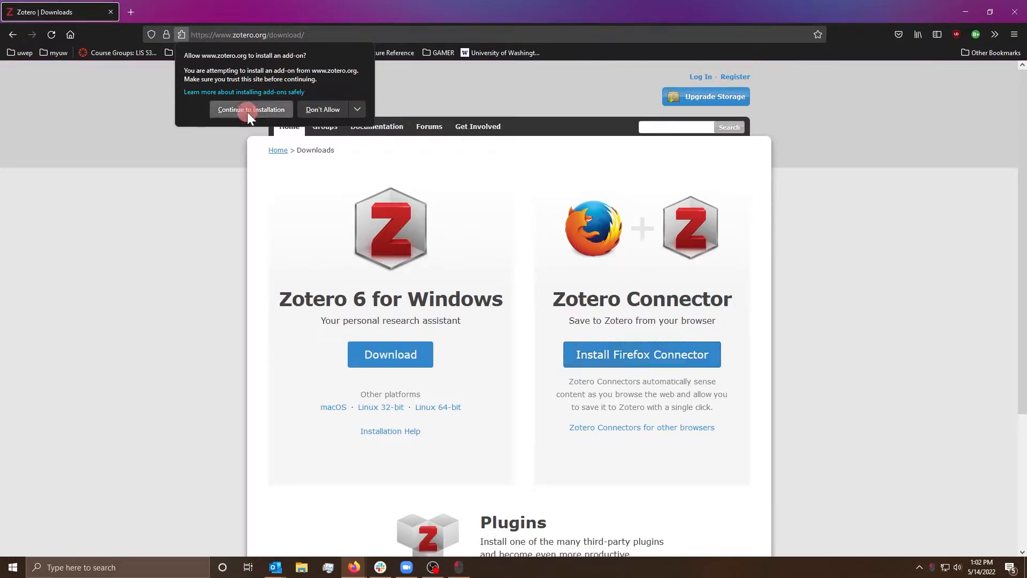
{"action": "left_click", "coordinate": [317, 118]}
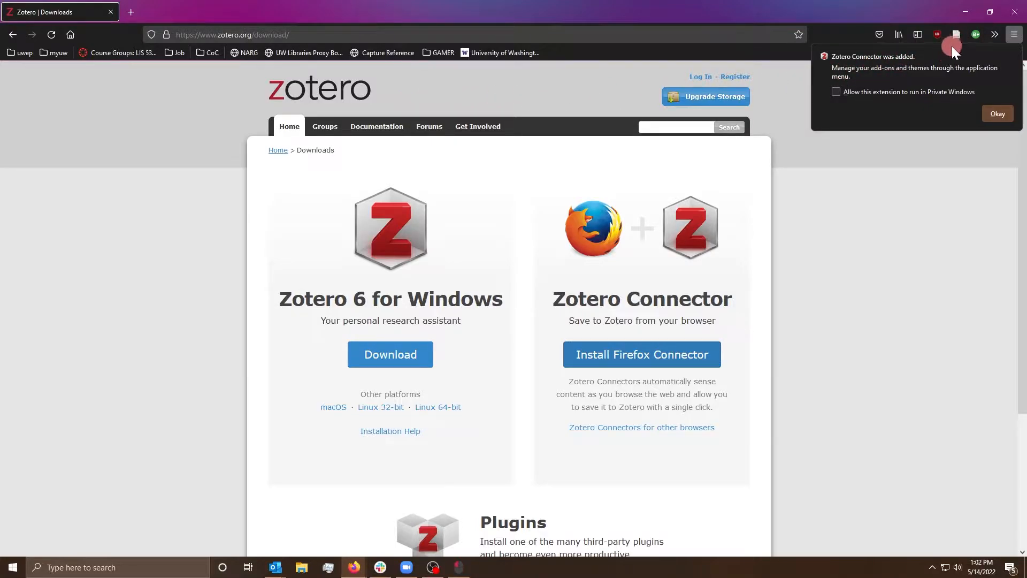
{"action": "left_click", "coordinate": [998, 115]}
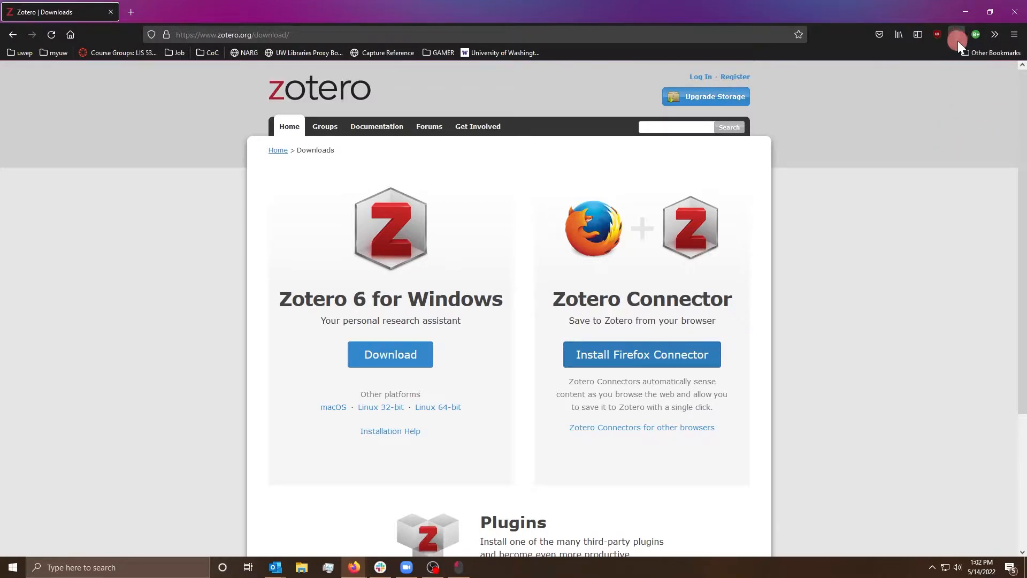
Step: Check where the Zotero Connector appears among the browser's extensions, on the downloads page and on a blank page
{"action": "left_click", "coordinate": [996, 34]}
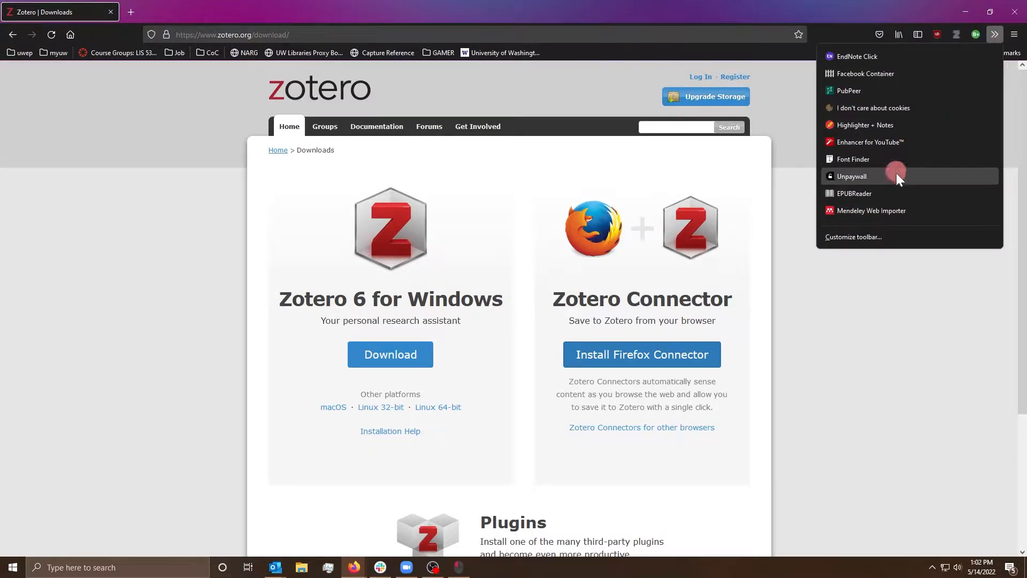
{"action": "right_click", "coordinate": [895, 209]}
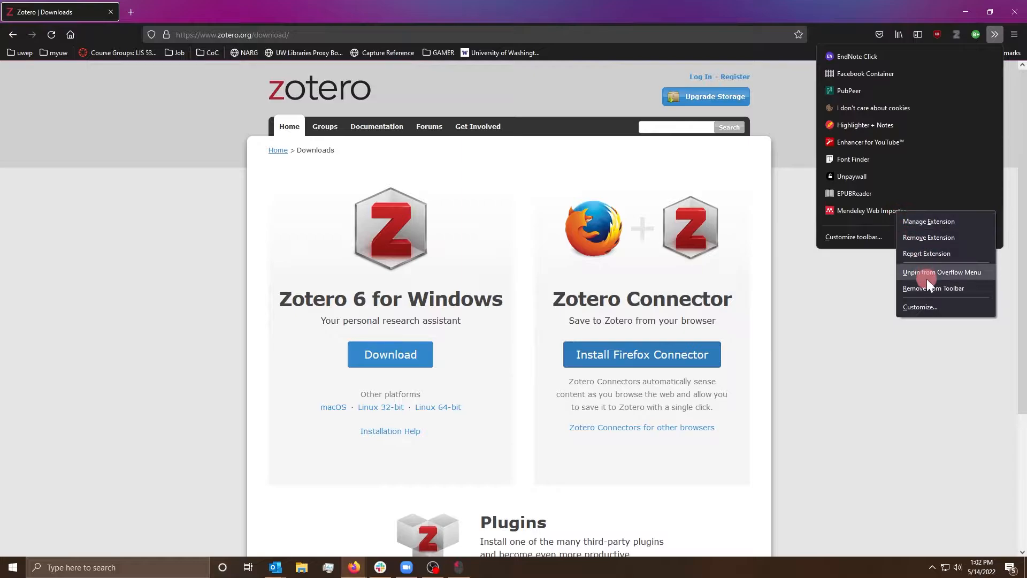
{"action": "left_click", "coordinate": [991, 35]}
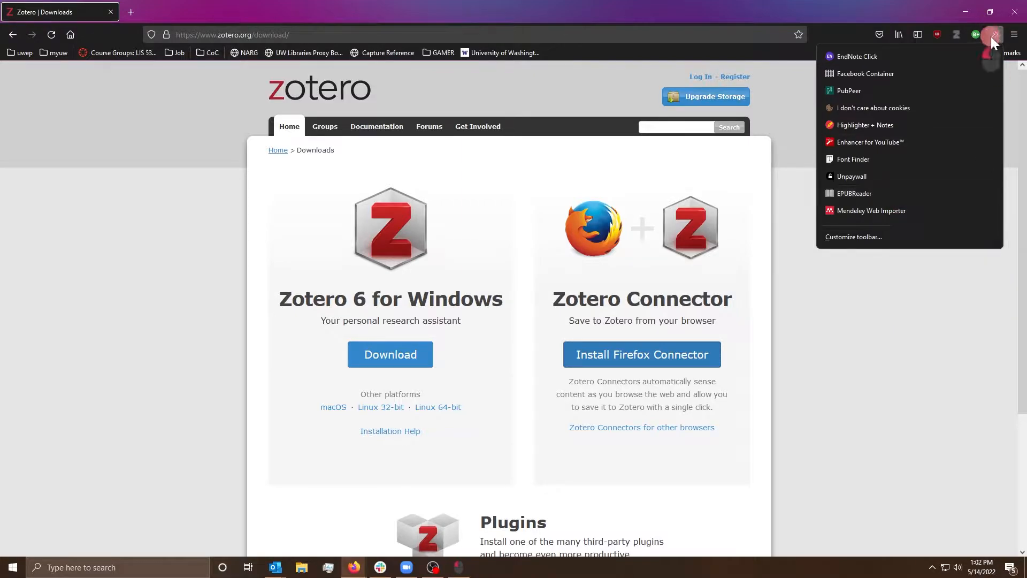
{"action": "left_click", "coordinate": [958, 40]}
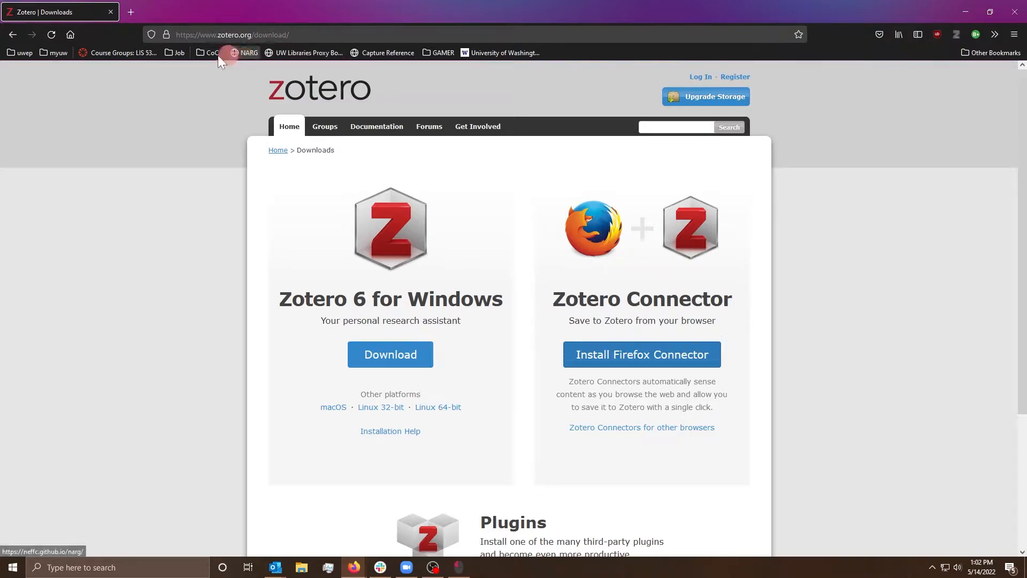
{"action": "left_click", "coordinate": [128, 11]}
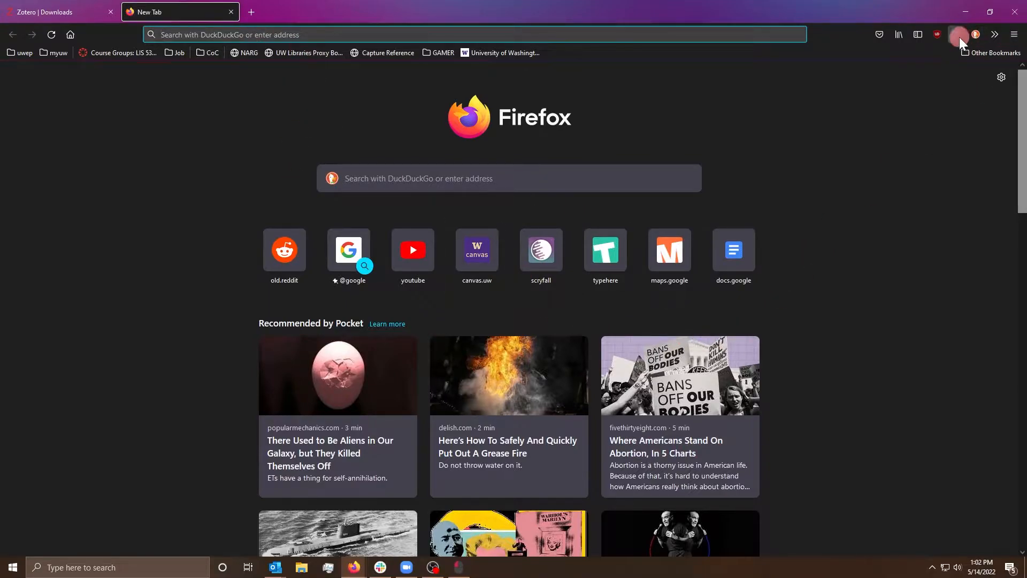
{"action": "left_click", "coordinate": [231, 11]}
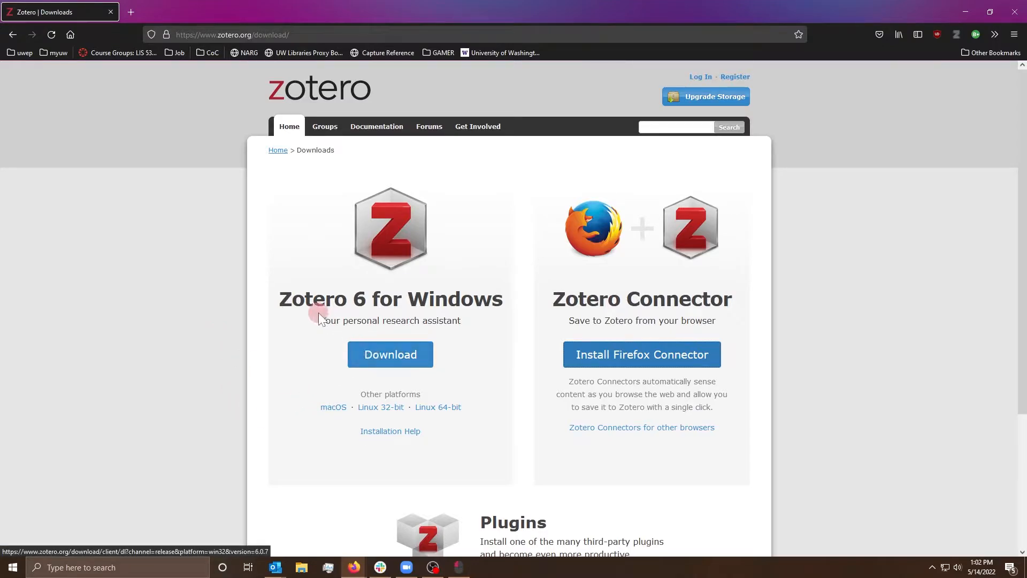
Step: Download Zotero 6 for Windows, save Zotero-6.0.7_setup.exe to the Desktop and run the installer
{"action": "left_click", "coordinate": [385, 357]}
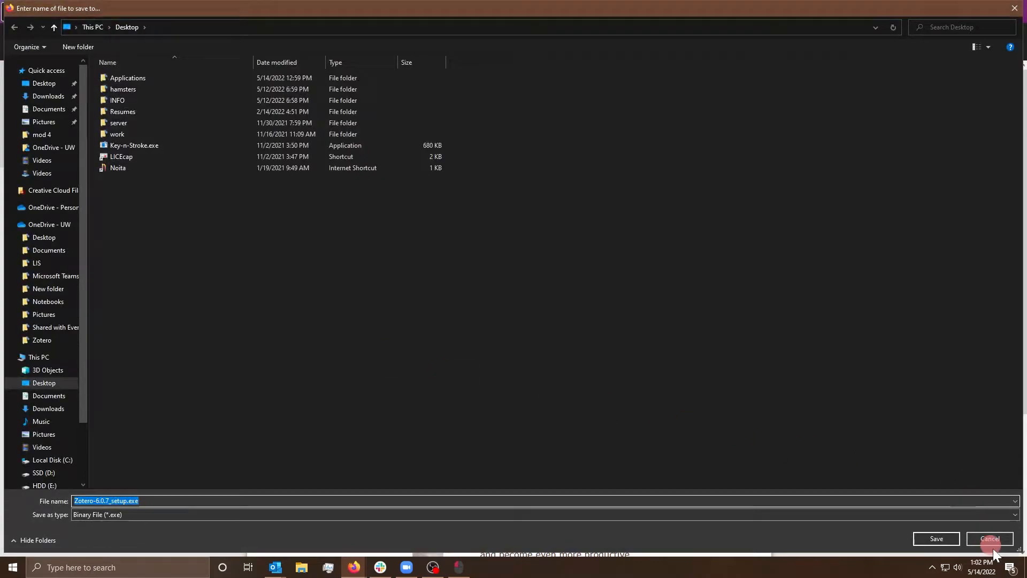
{"action": "left_click", "coordinate": [937, 539]}
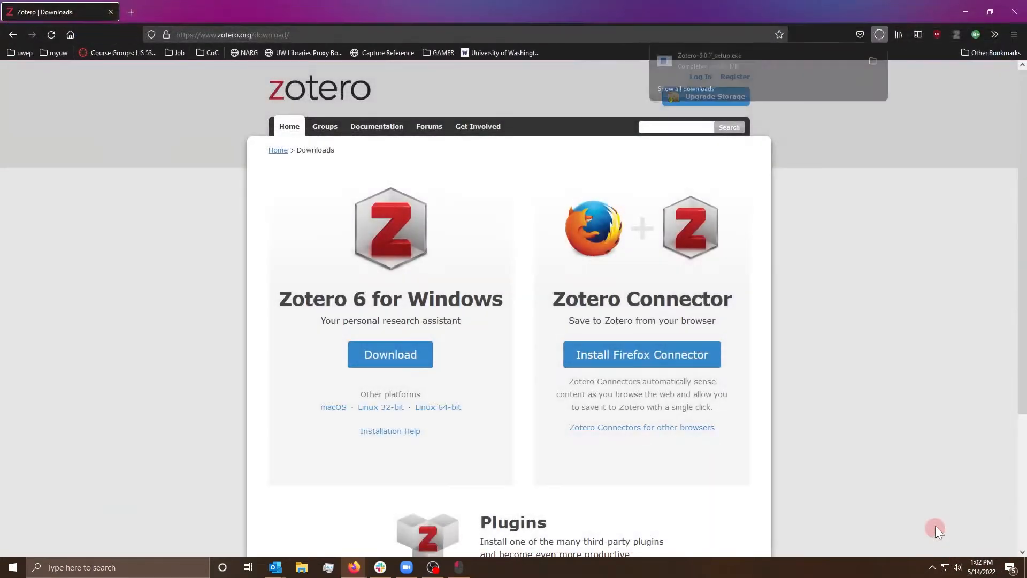
{"action": "left_click", "coordinate": [718, 62]}
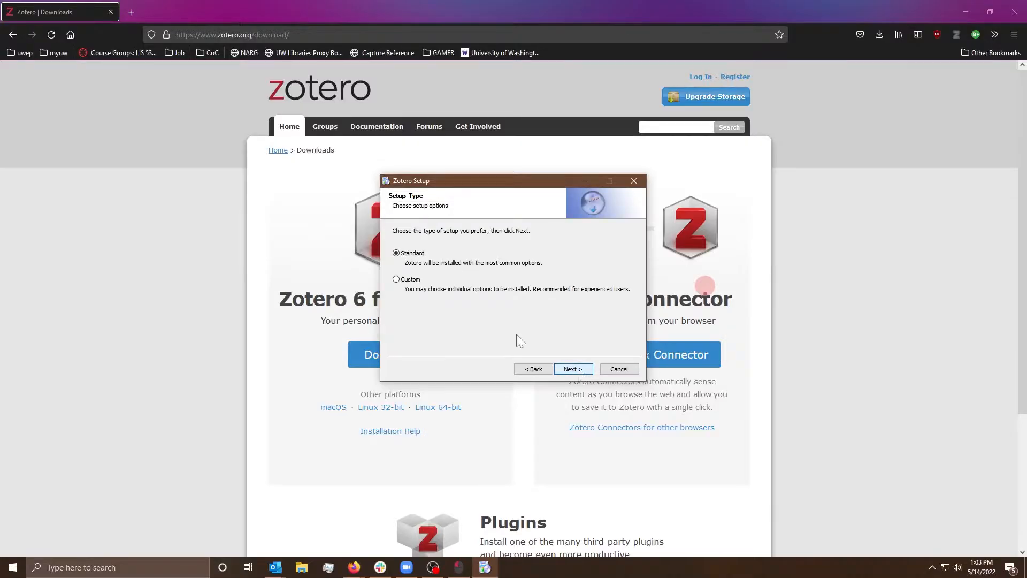
Step: Install Zotero with the Standard setup in C:\Program Files (x86)\Zotero and launch it on completion
{"action": "left_click", "coordinate": [573, 369]}
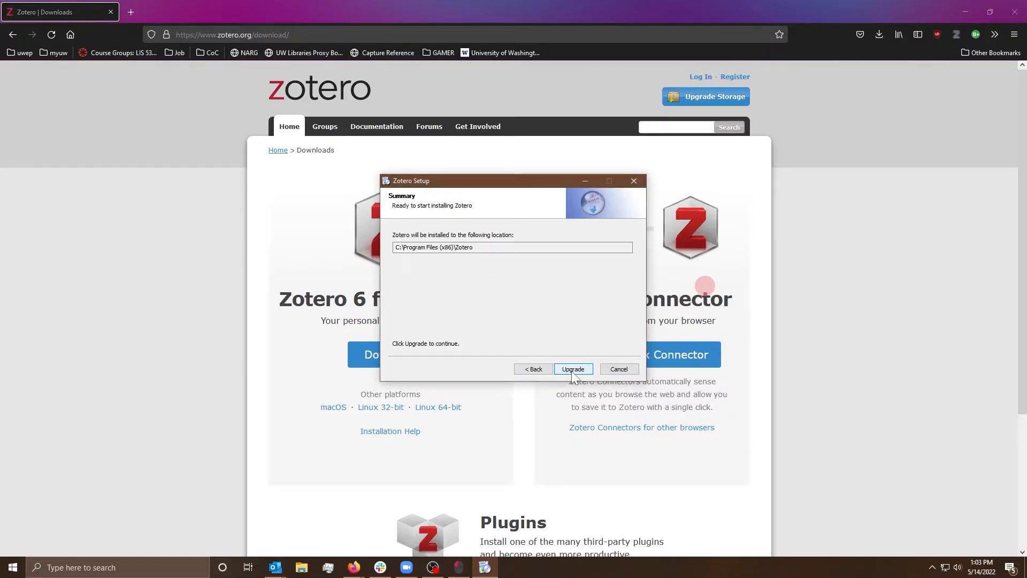
{"action": "left_click", "coordinate": [573, 370]}
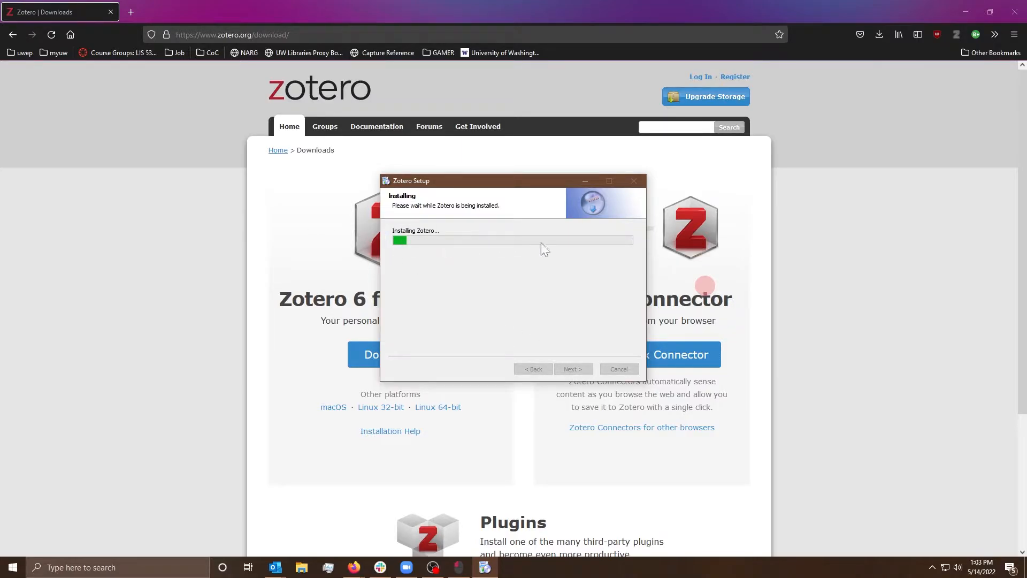
{"action": "left_click_drag", "start_coordinate": [468, 182], "coordinate": [629, 182]}
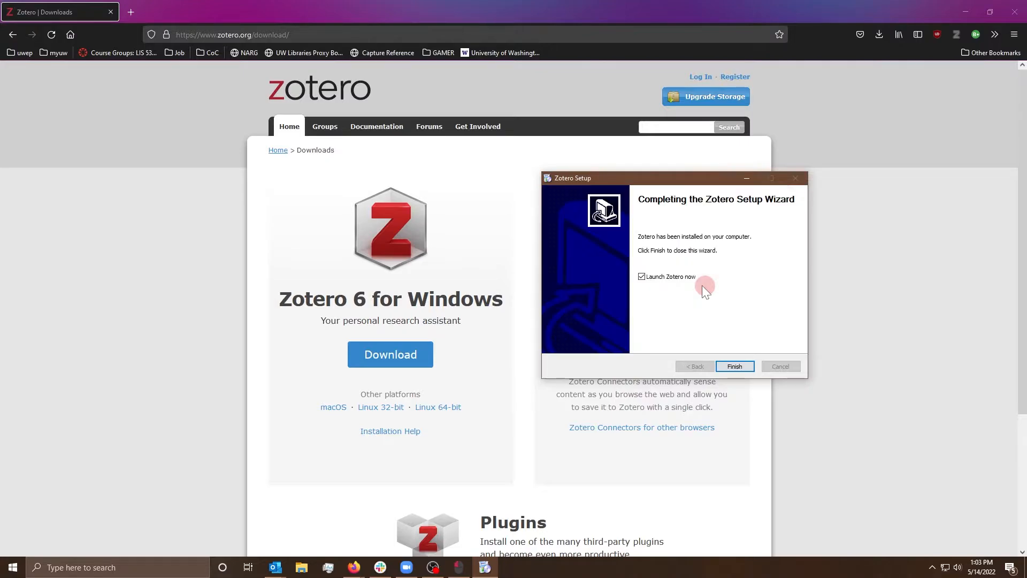
{"action": "left_click", "coordinate": [736, 367]}
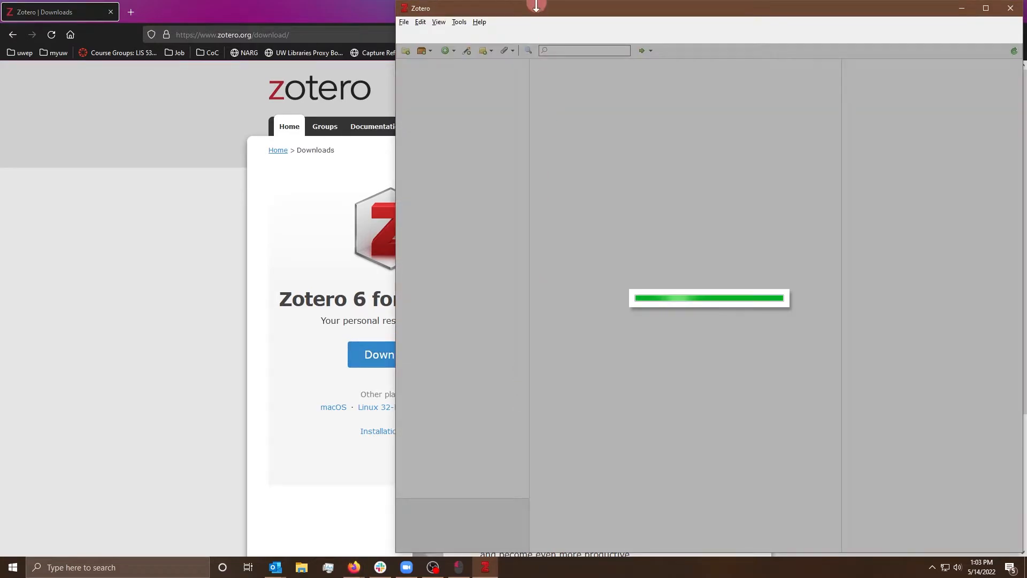
Step: Shrink the Zotero window and place it over the middle of the downloads page
{"action": "left_click_drag", "start_coordinate": [533, 13], "coordinate": [422, 43]}
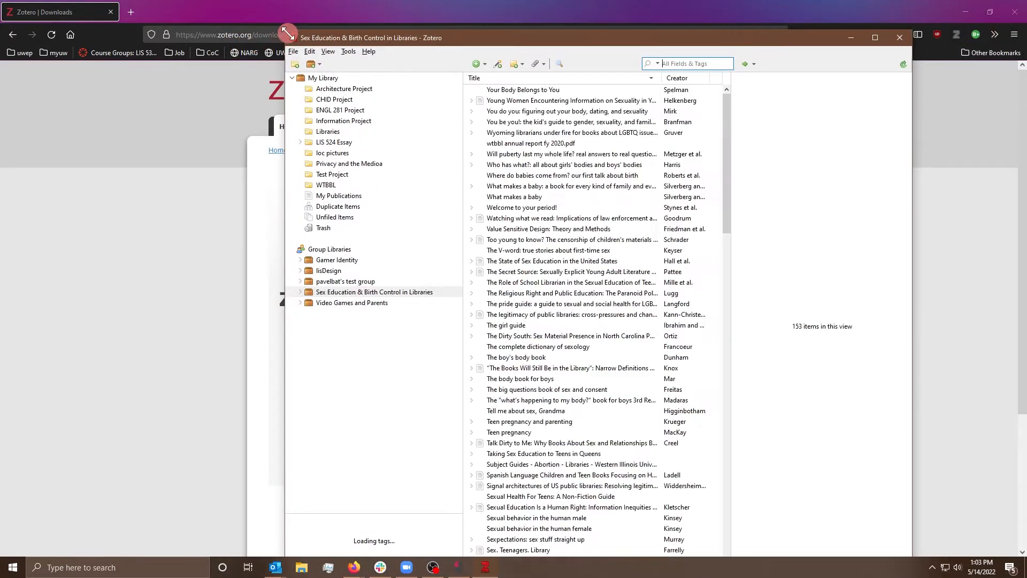
{"action": "left_click_drag", "start_coordinate": [287, 30], "coordinate": [251, 264]}
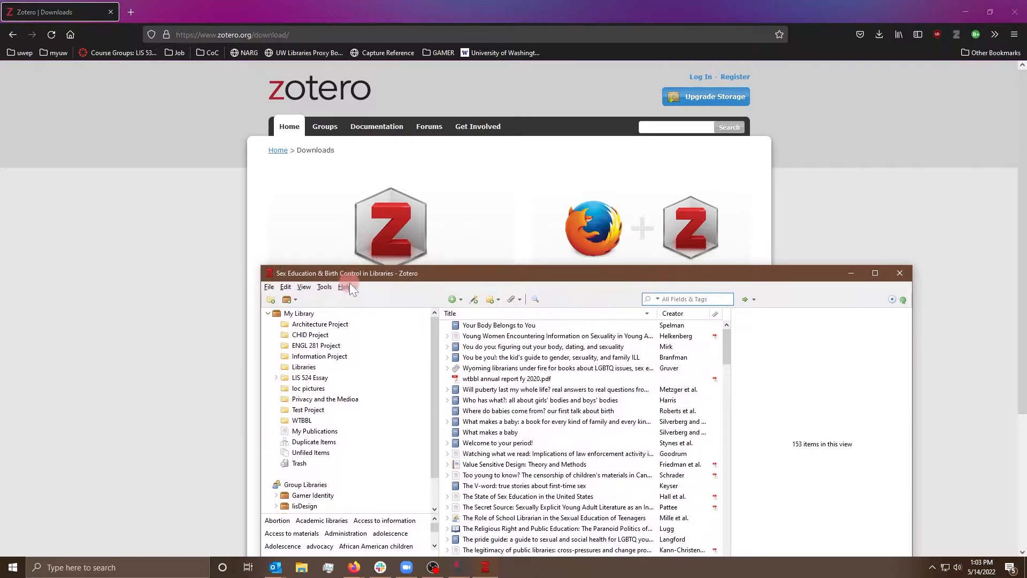
{"action": "left_click_drag", "start_coordinate": [345, 267], "coordinate": [298, 94]}
Step: Look through the items, collections and group libraries in Zotero, starting with My Library
{"action": "left_click", "coordinate": [240, 137]}
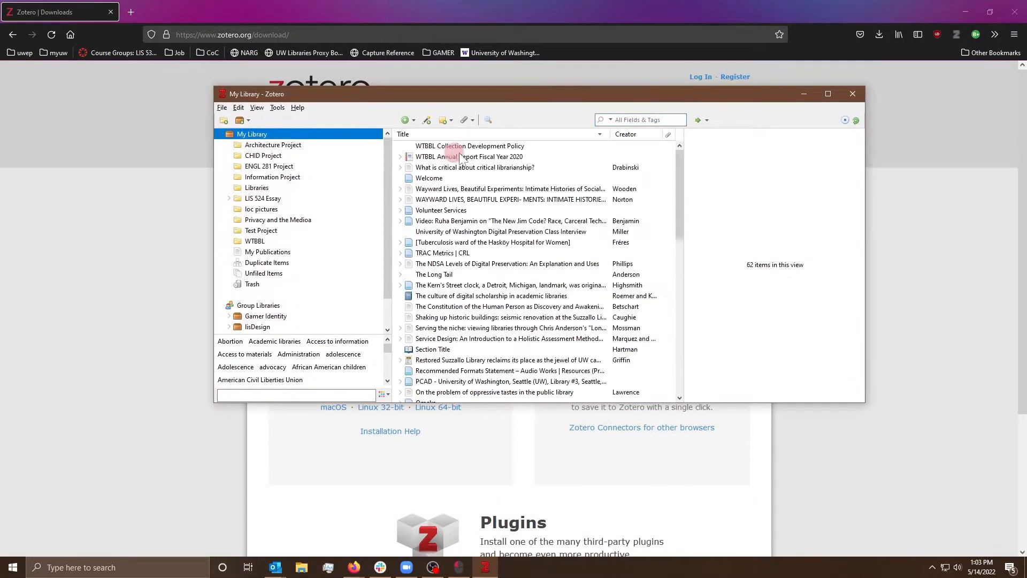
{"action": "scroll", "coordinate": [516, 259], "scroll_direction": "down", "scroll_amount": 5}
{"action": "scroll", "coordinate": [322, 263], "scroll_direction": "down", "scroll_amount": 1}
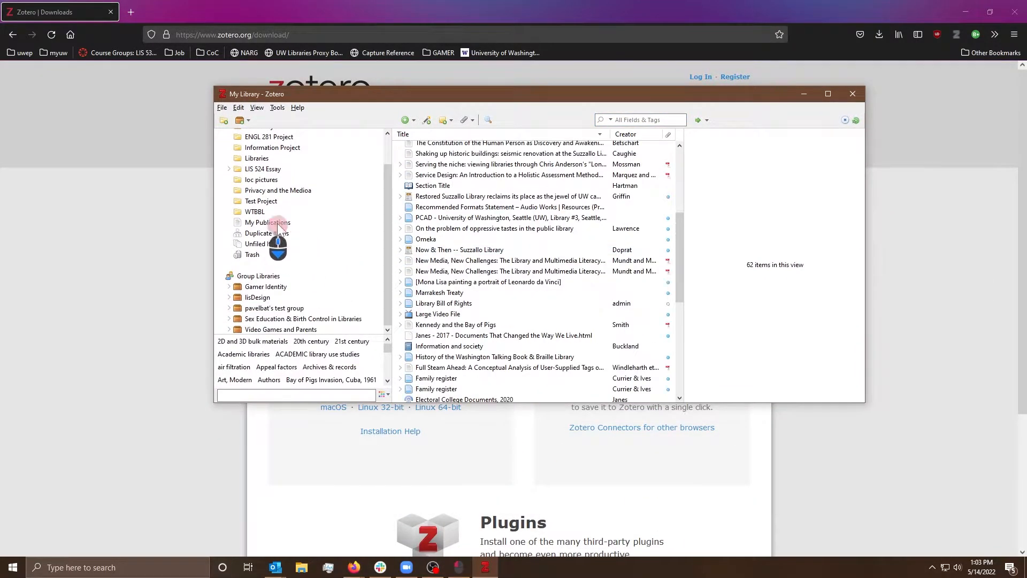
{"action": "scroll", "coordinate": [371, 218], "scroll_direction": "up", "scroll_amount": 1}
{"action": "scroll", "coordinate": [459, 245], "scroll_direction": "up", "scroll_amount": 5}
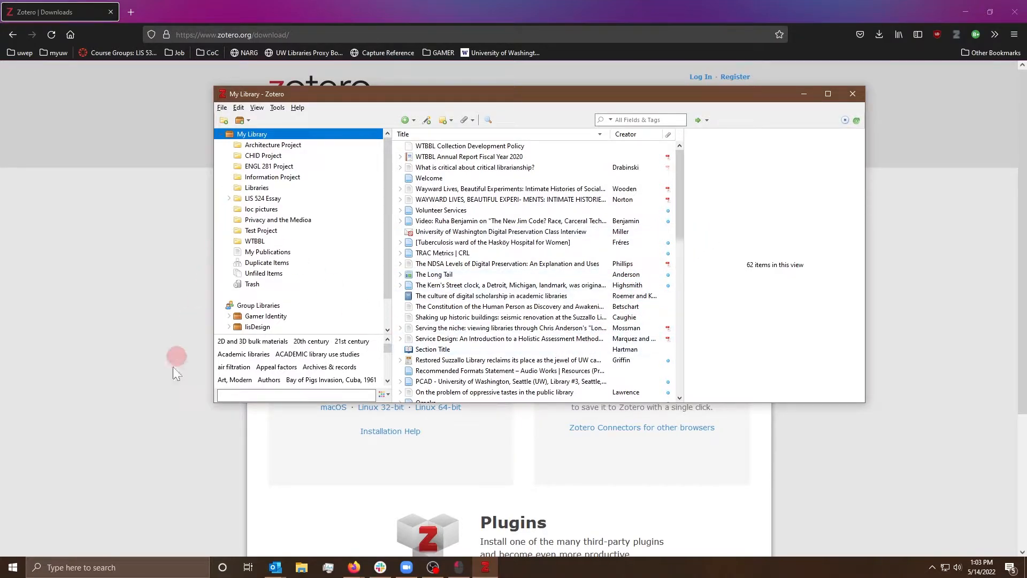
Step: Launch Word, create a blank document and reduce its window to a floating size over the browser
{"action": "left_click", "coordinate": [13, 568]}
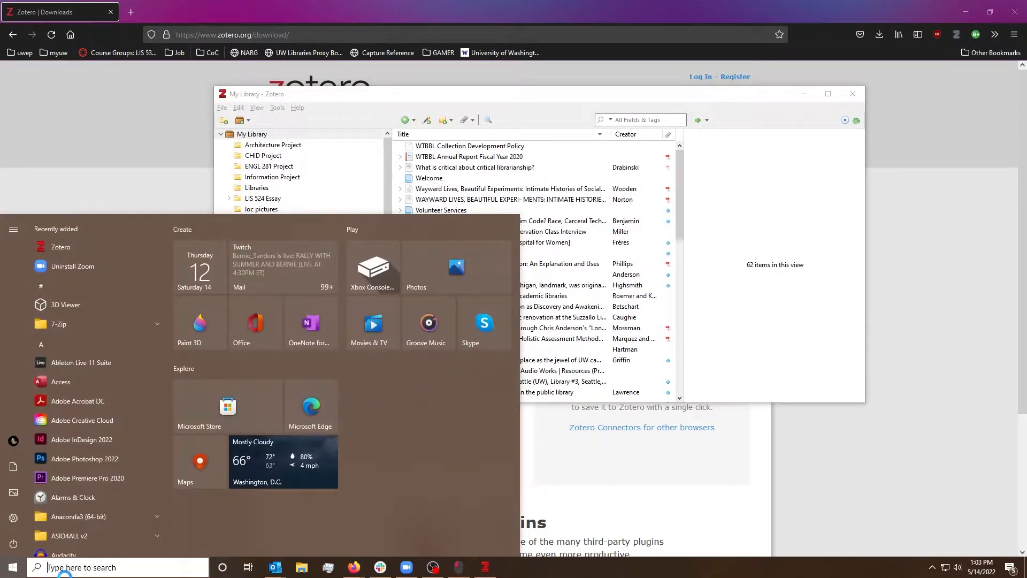
{"action": "type", "text": "word"}
{"action": "key", "text": "Return"}
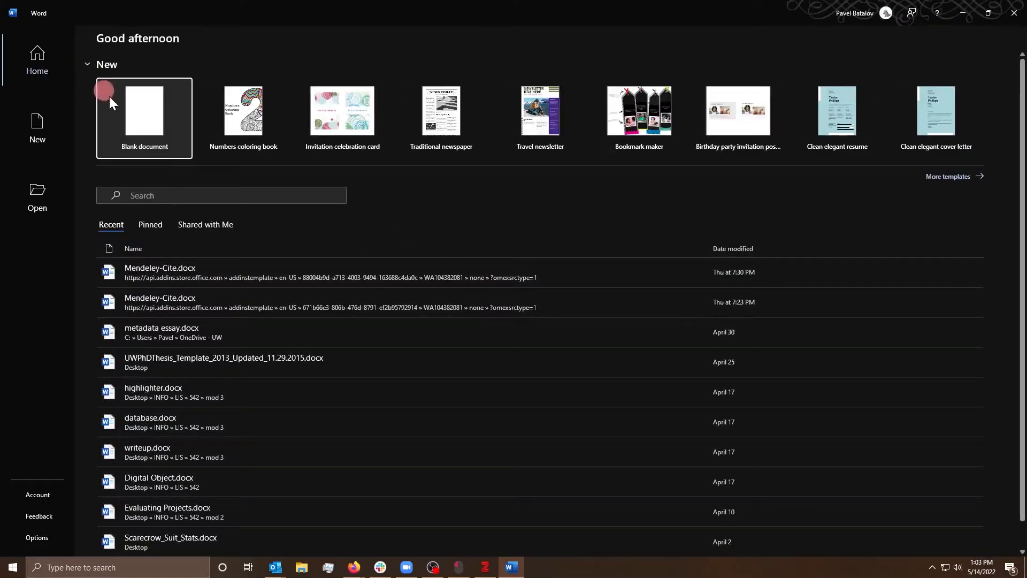
{"action": "left_click", "coordinate": [109, 97]}
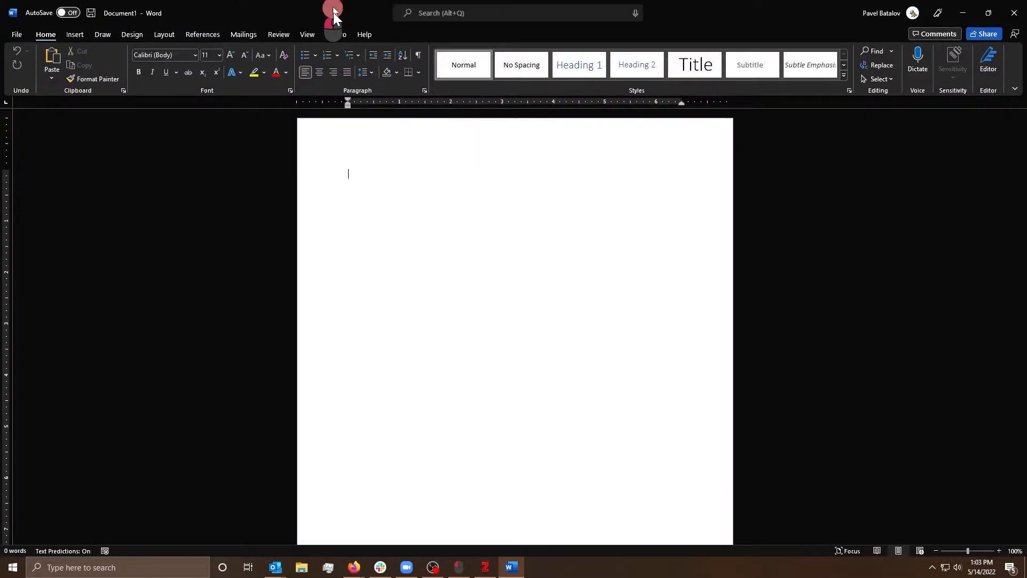
{"action": "left_click_drag", "start_coordinate": [333, 12], "coordinate": [525, 122]}
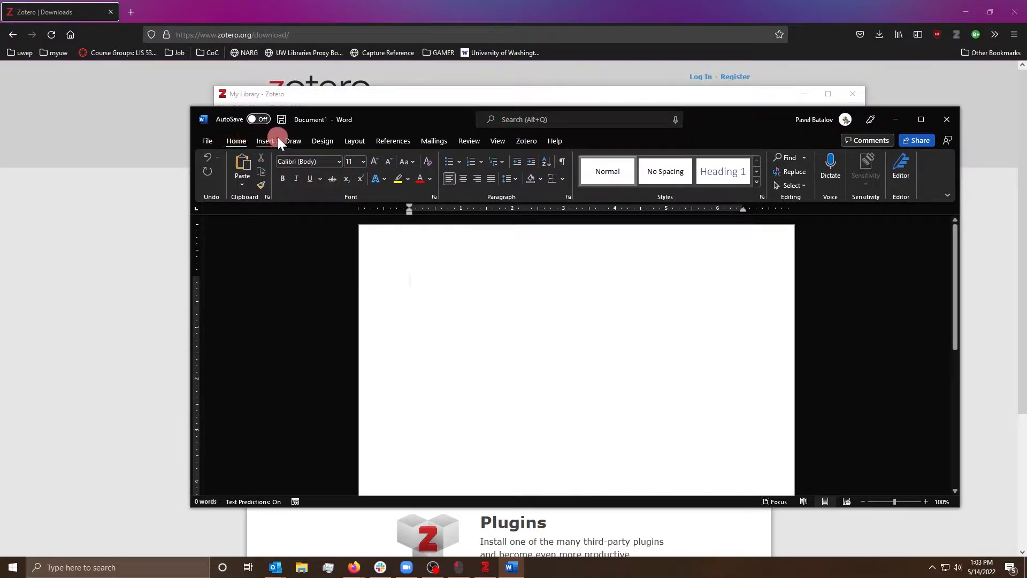
Step: Examine the Zotero citation, note, bibliography and document preference commands available in Word
{"action": "left_click", "coordinate": [535, 143]}
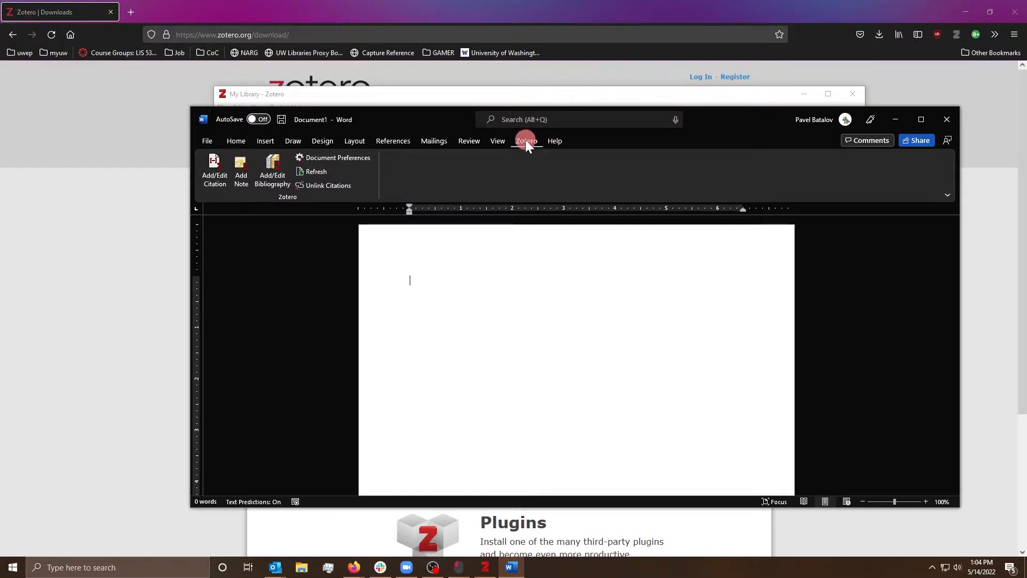
{"action": "left_click", "coordinate": [213, 170]}
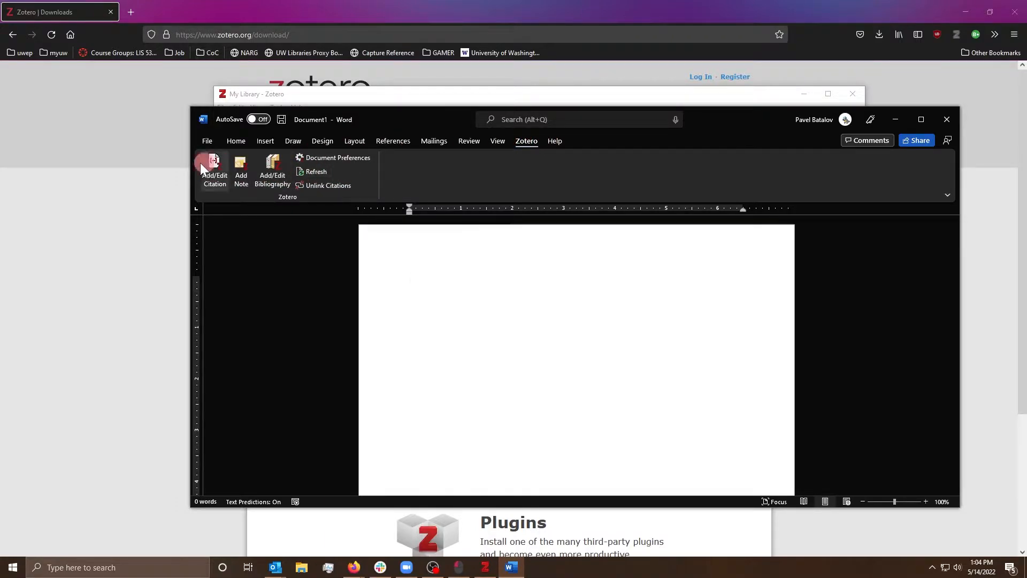
{"action": "left_click", "coordinate": [281, 162]}
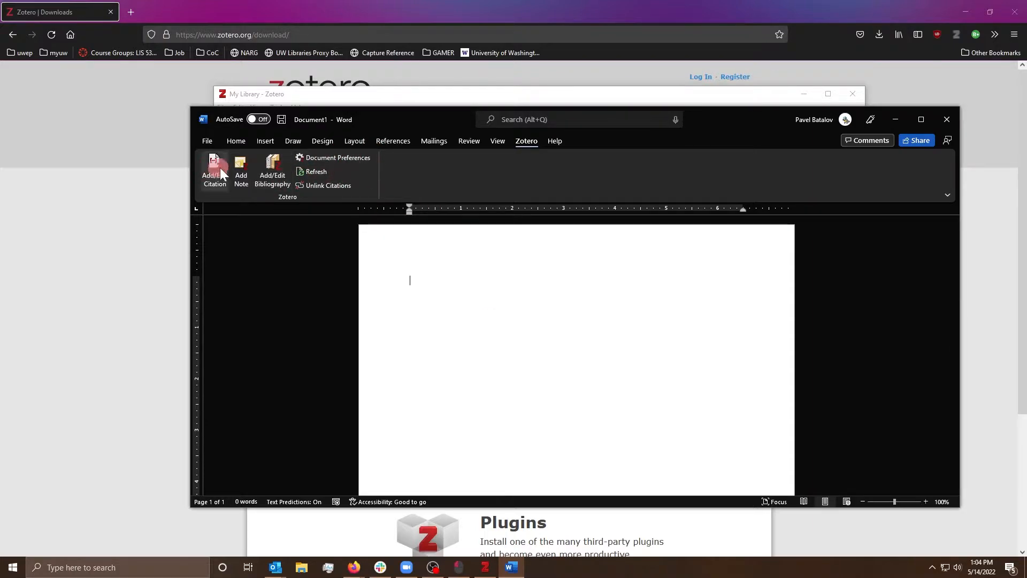
{"action": "left_click", "coordinate": [281, 174]}
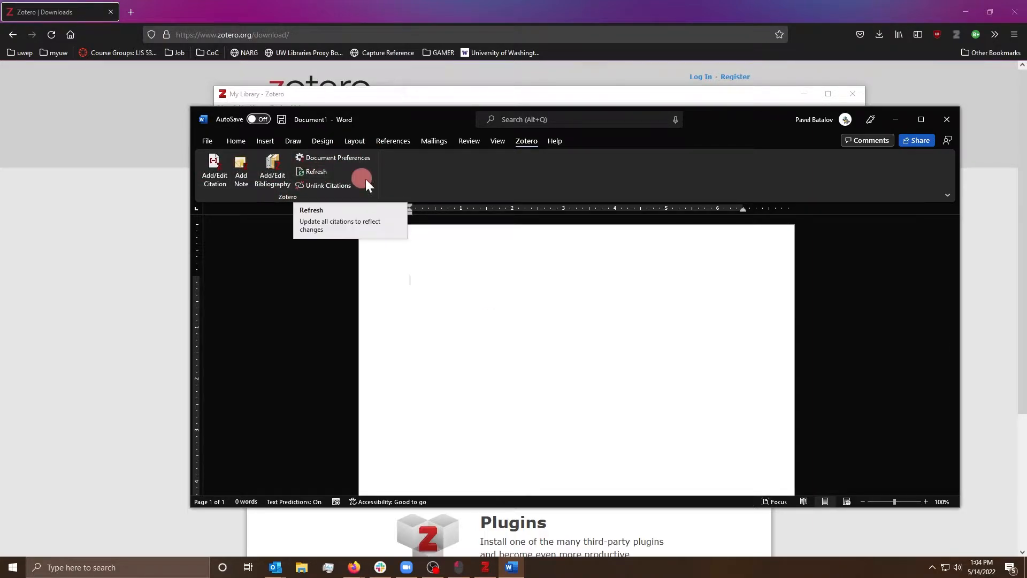
{"action": "left_click", "coordinate": [545, 281]}
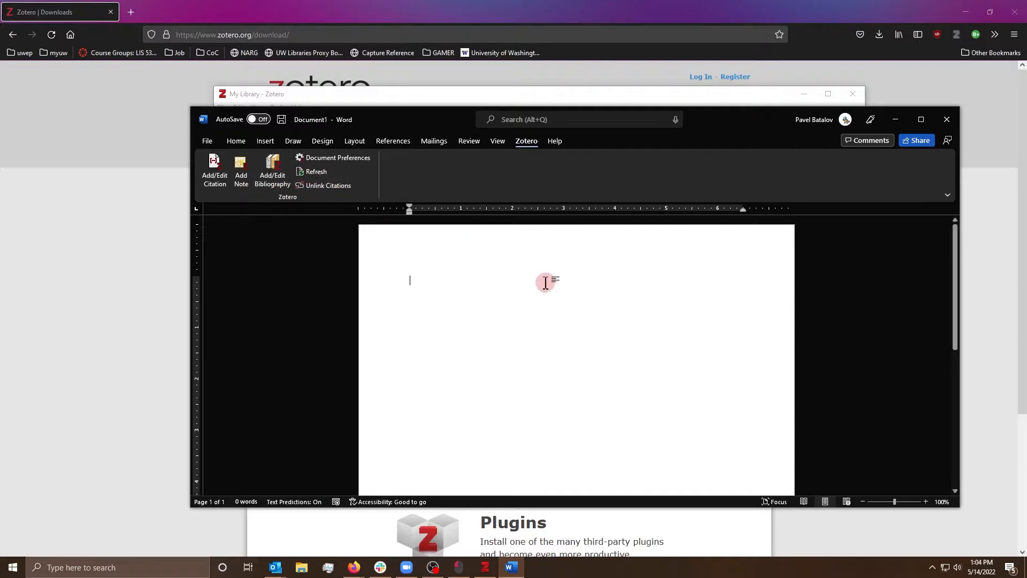
{"action": "left_click", "coordinate": [227, 173]}
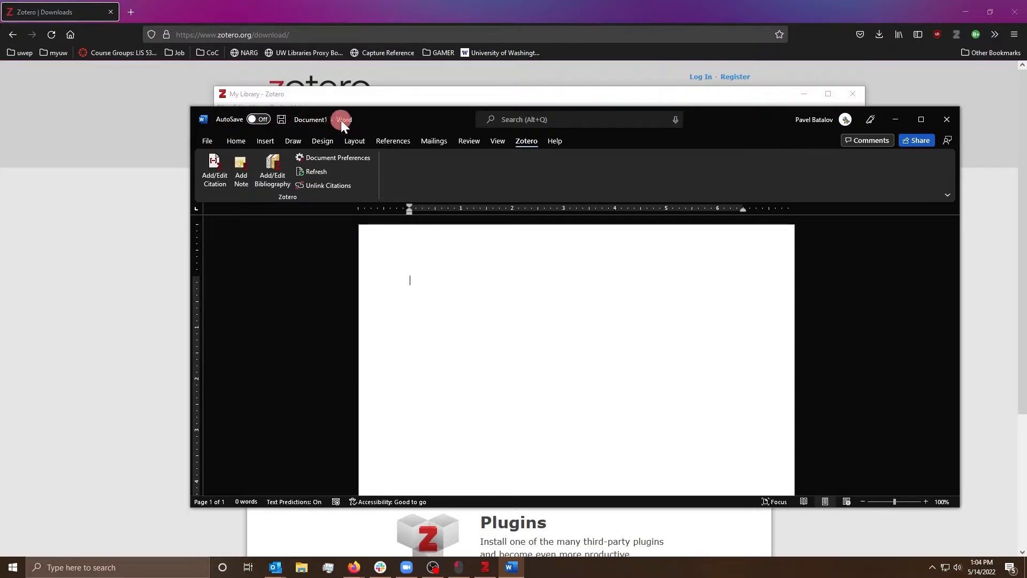
Step: Switch to Zotero and try to reinstall the Microsoft Word add-in from the word processor section of the citation preferences
{"action": "left_click", "coordinate": [334, 98]}
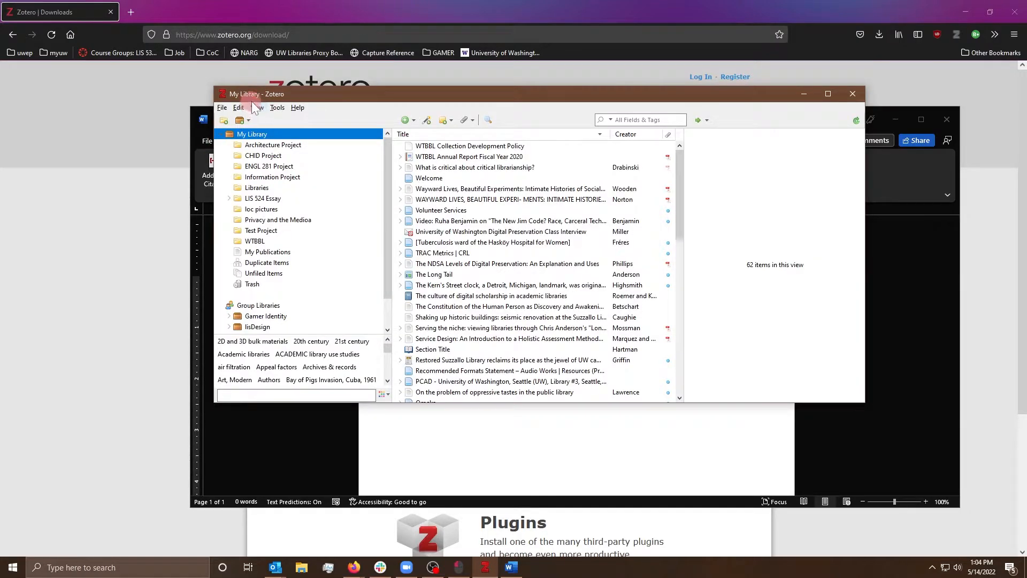
{"action": "left_click", "coordinate": [238, 108]}
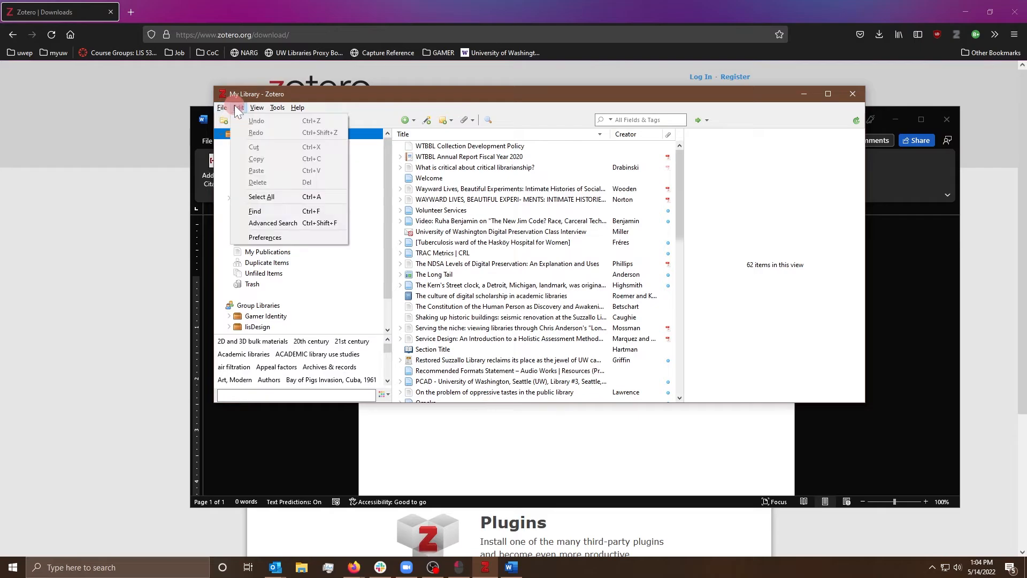
{"action": "left_click", "coordinate": [264, 238]}
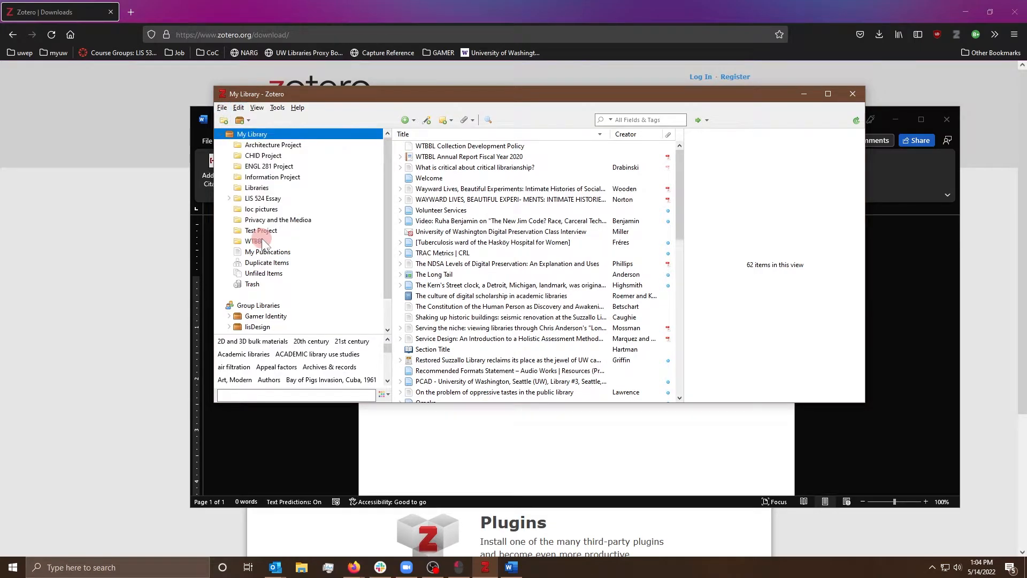
{"action": "left_click_drag", "start_coordinate": [820, 197], "coordinate": [501, 138]}
{"action": "left_click", "coordinate": [554, 153]}
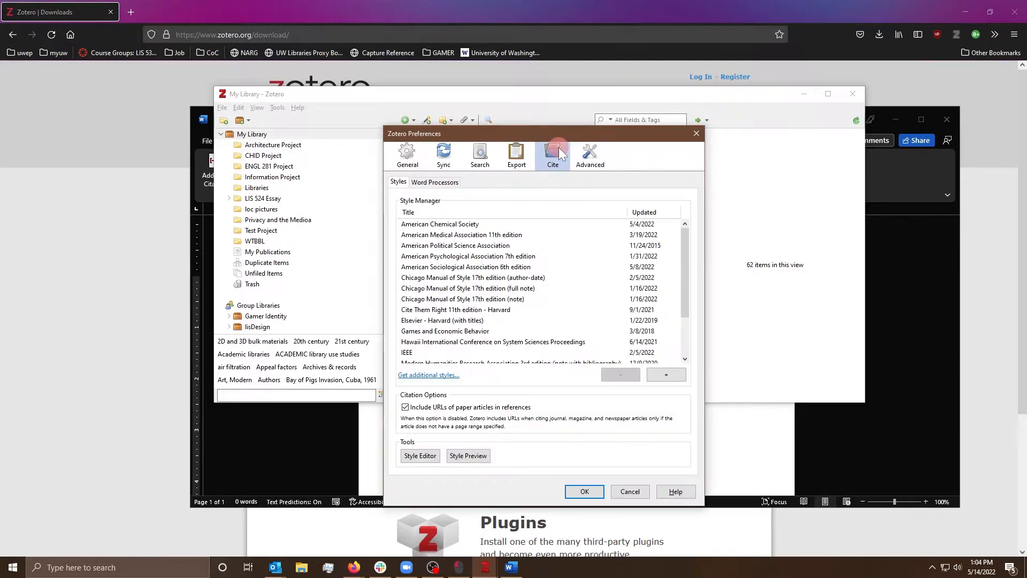
{"action": "left_click", "coordinate": [434, 181]}
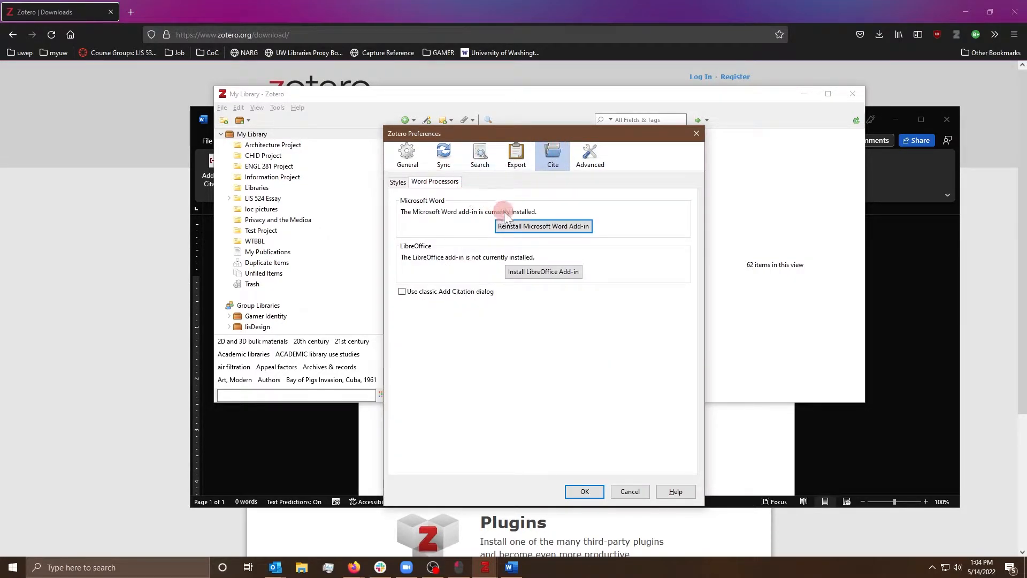
{"action": "left_click", "coordinate": [536, 227]}
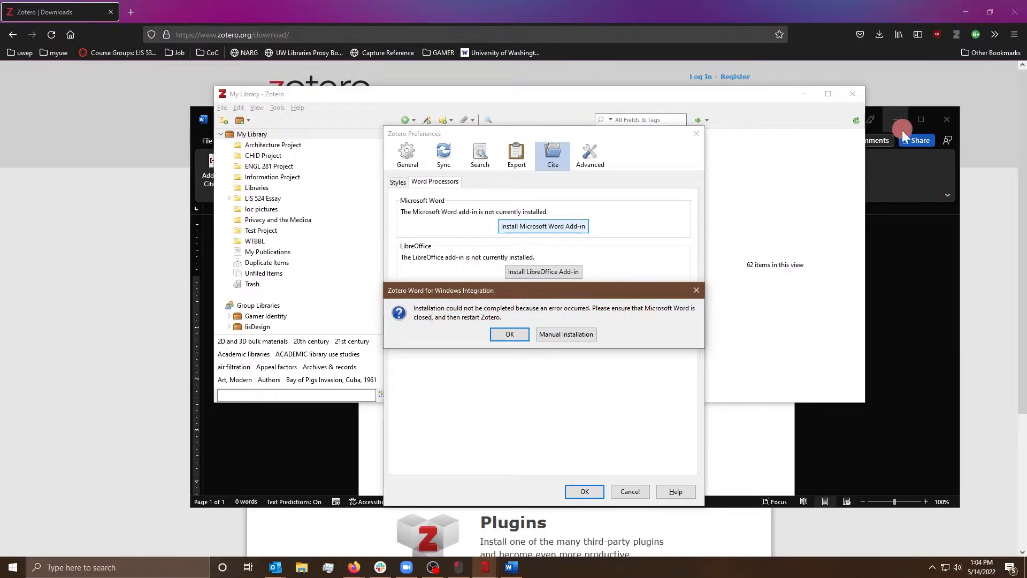
Step: Switch back to the blank Word document, move its window aside and close it
{"action": "left_click", "coordinate": [907, 268]}
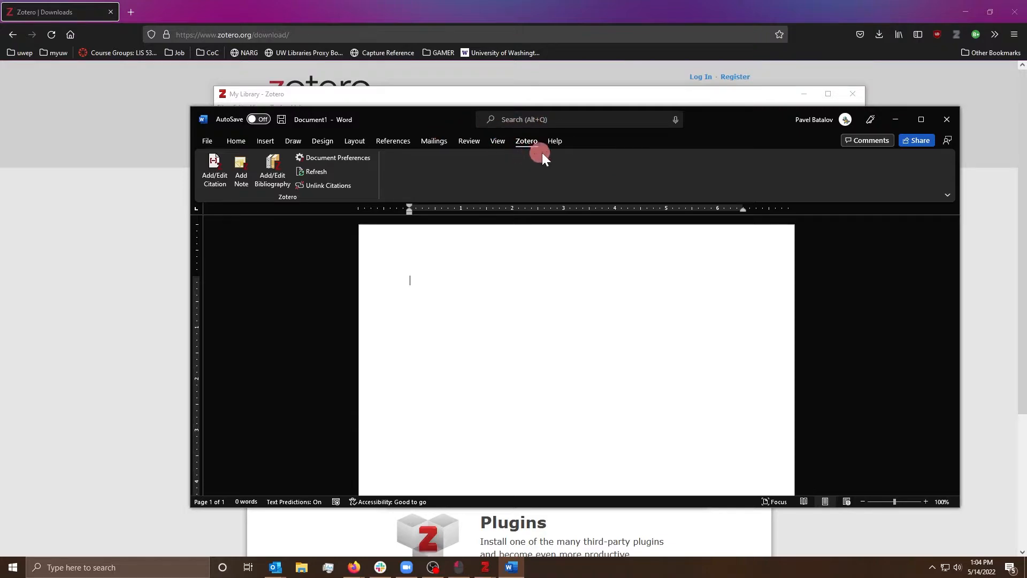
{"action": "left_click_drag", "start_coordinate": [757, 115], "coordinate": [623, 121]}
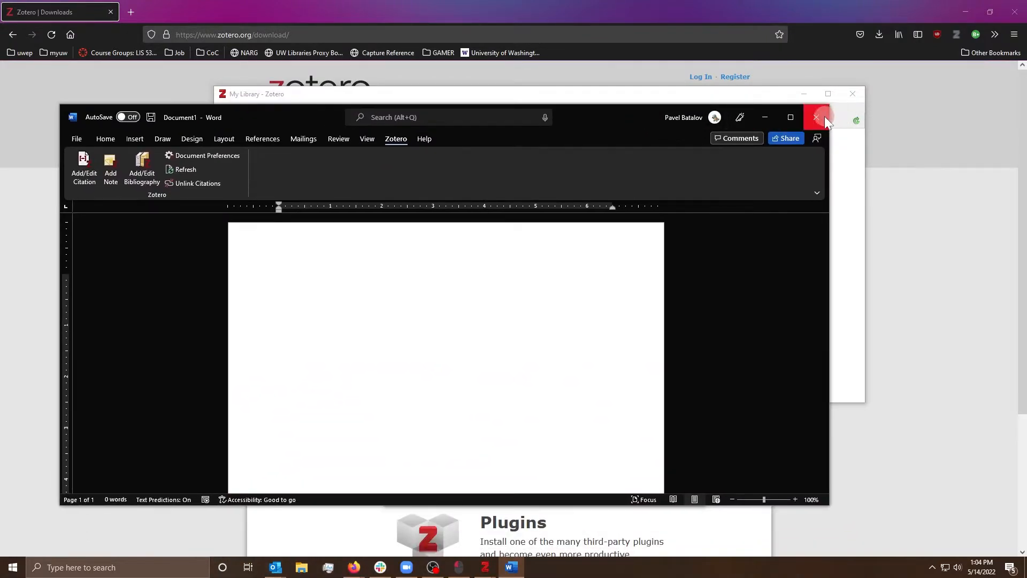
{"action": "left_click", "coordinate": [824, 117]}
Step: Open the manual installation instructions offered by the Zotero add-in error and go to the Word for Windows section
{"action": "left_click", "coordinate": [570, 336]}
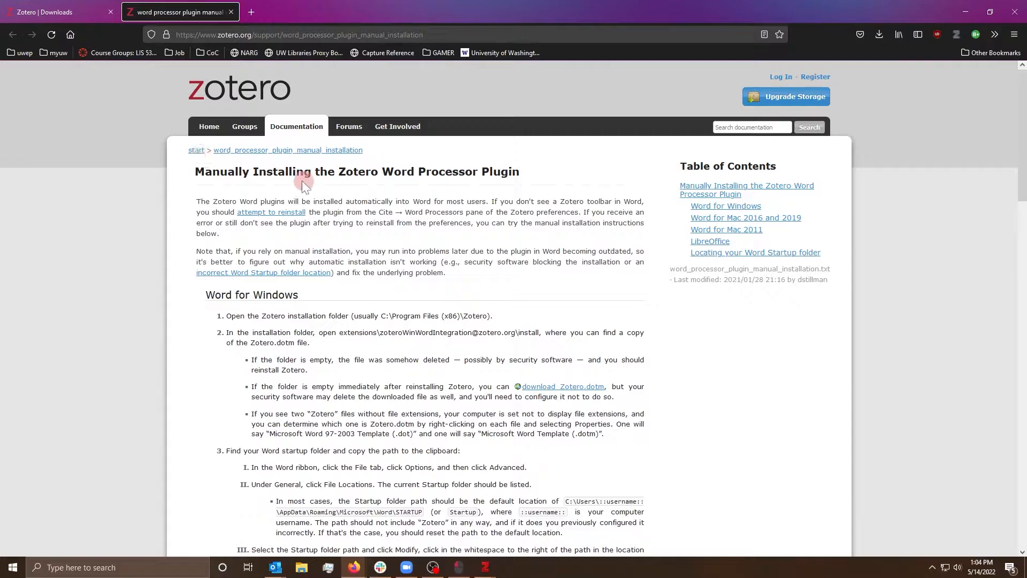
{"action": "scroll", "coordinate": [275, 184], "scroll_direction": "down", "scroll_amount": 1}
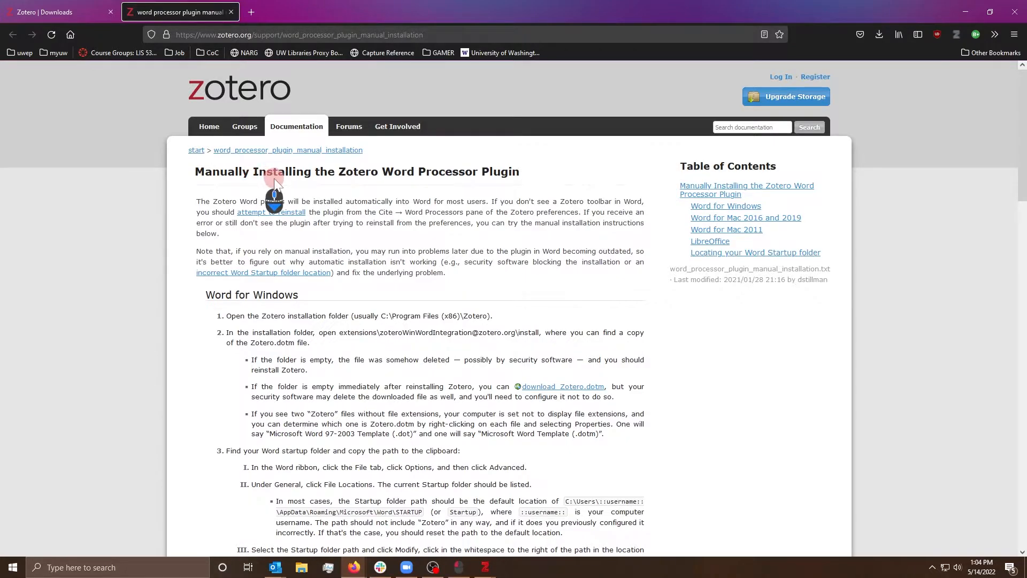
{"action": "scroll", "coordinate": [277, 178], "scroll_direction": "down", "scroll_amount": 2}
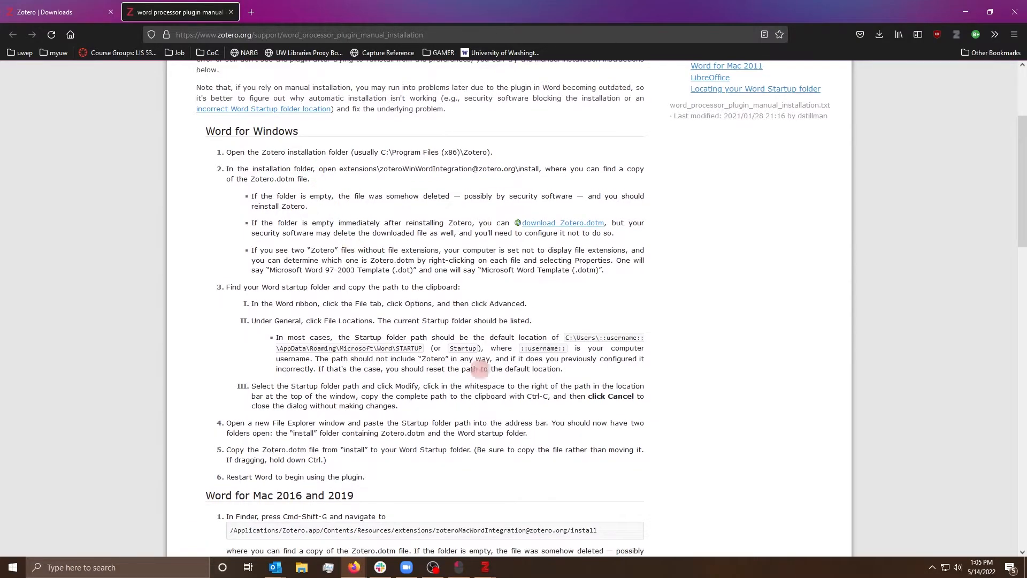
Step: Search Windows for Zotero and follow its shortcut's file location to open the Zotero installation folder in File Explorer
{"action": "left_click", "coordinate": [117, 567]}
{"action": "type", "text": "x"}
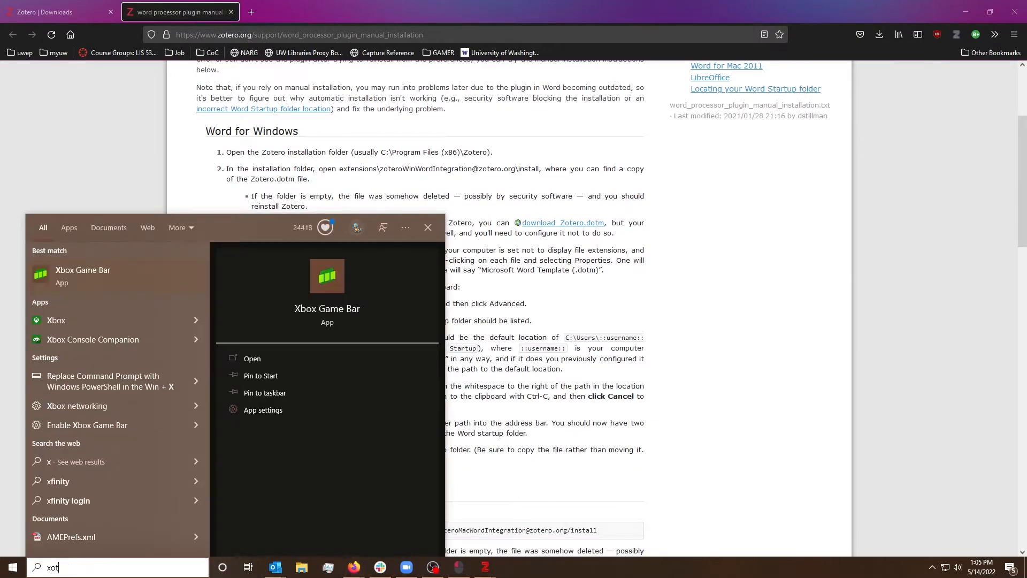
{"action": "key", "text": "BackSpace"}
{"action": "type", "text": "zotero"}
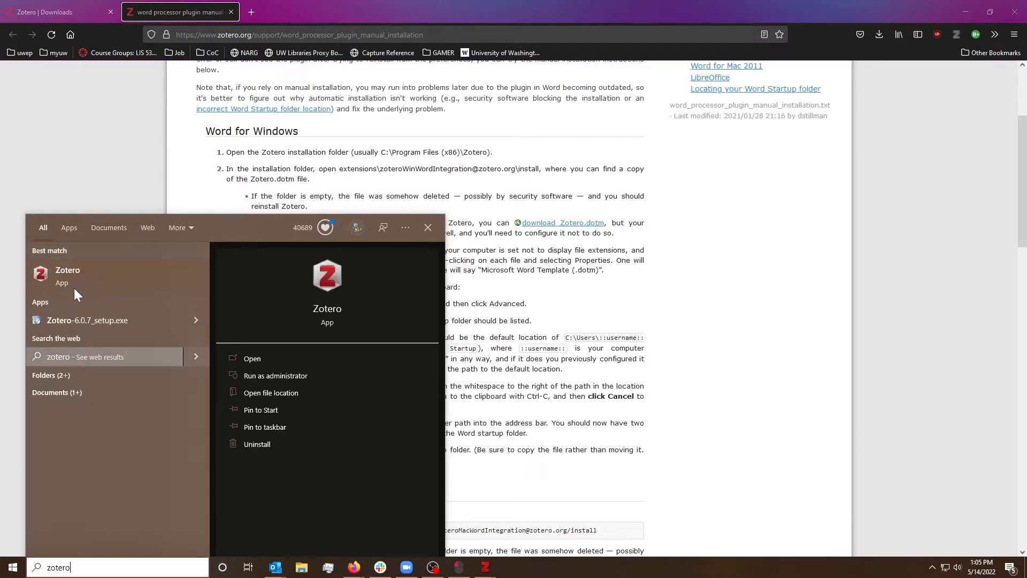
{"action": "right_click", "coordinate": [73, 274]}
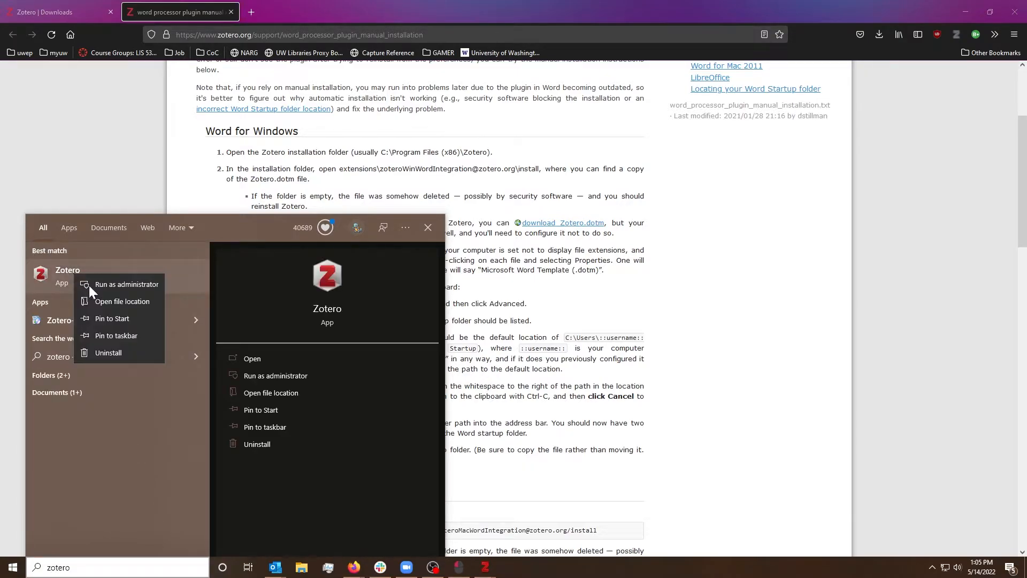
{"action": "left_click", "coordinate": [105, 300]}
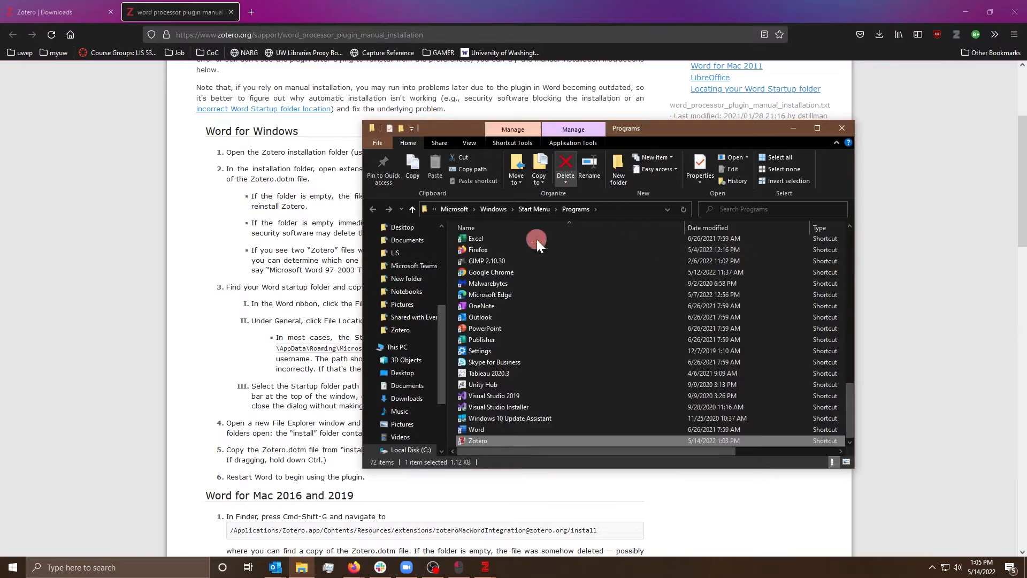
{"action": "right_click", "coordinate": [493, 441]}
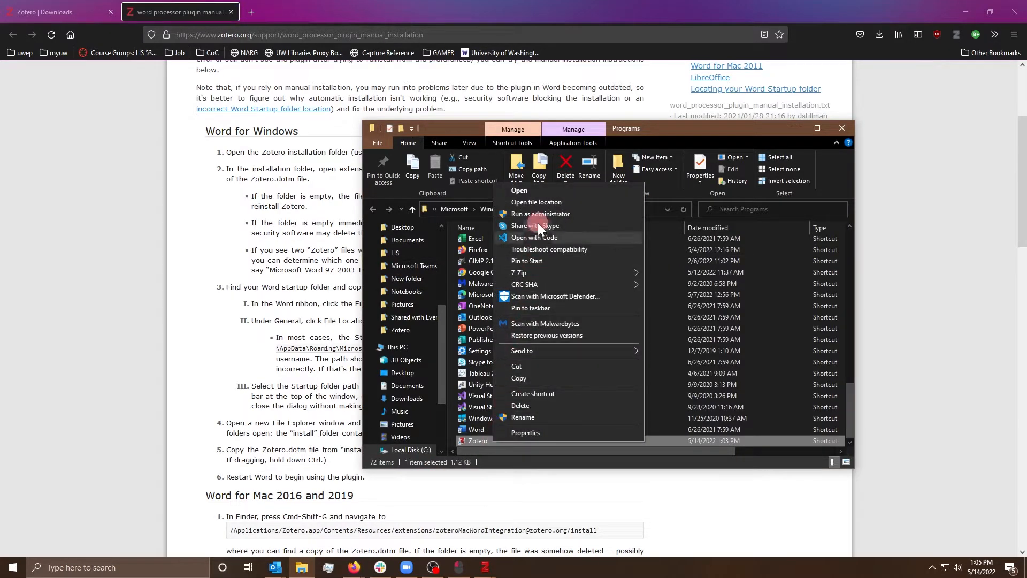
{"action": "left_click", "coordinate": [537, 197]}
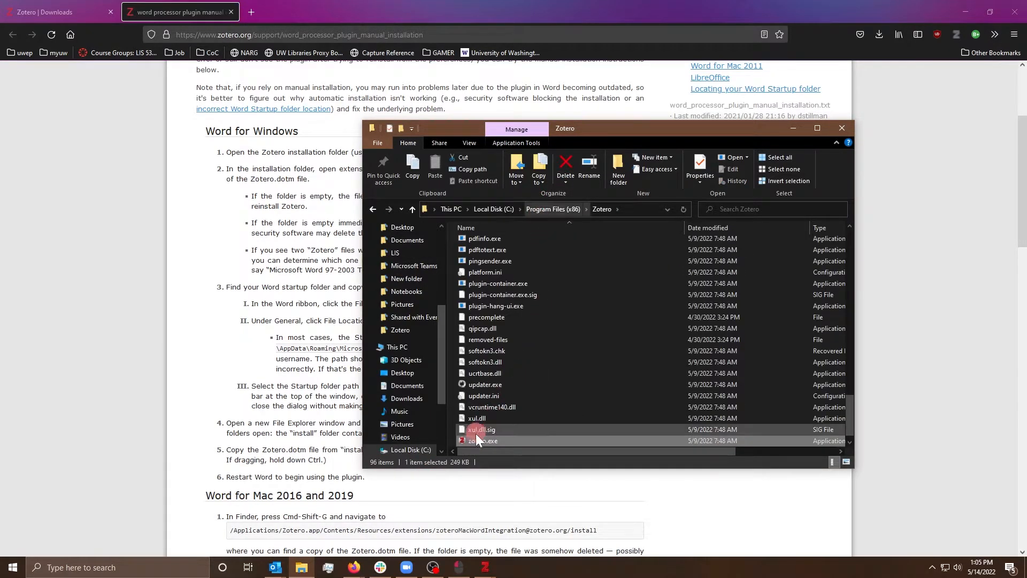
{"action": "scroll", "coordinate": [490, 422], "scroll_direction": "down", "scroll_amount": 1}
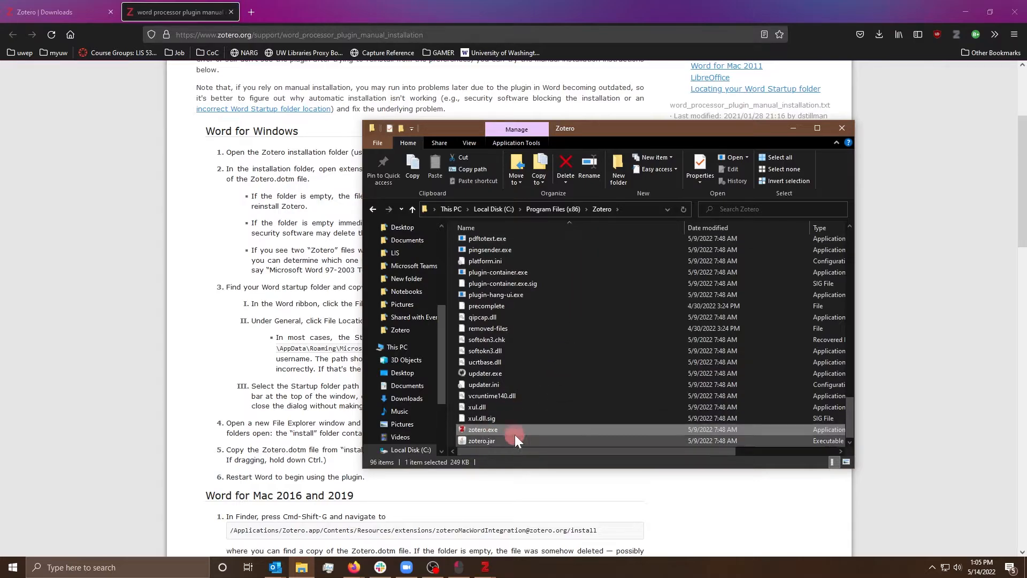
{"action": "mouse_move", "coordinate": [457, 133]}
{"action": "left_mouse_down"}
{"action": "mouse_move", "coordinate": [782, 125]}
{"action": "mouse_move", "coordinate": [603, 123]}
{"action": "mouse_move", "coordinate": [628, 136]}
{"action": "left_mouse_up"}
{"action": "scroll", "coordinate": [712, 345], "scroll_direction": "up", "scroll_amount": 1}
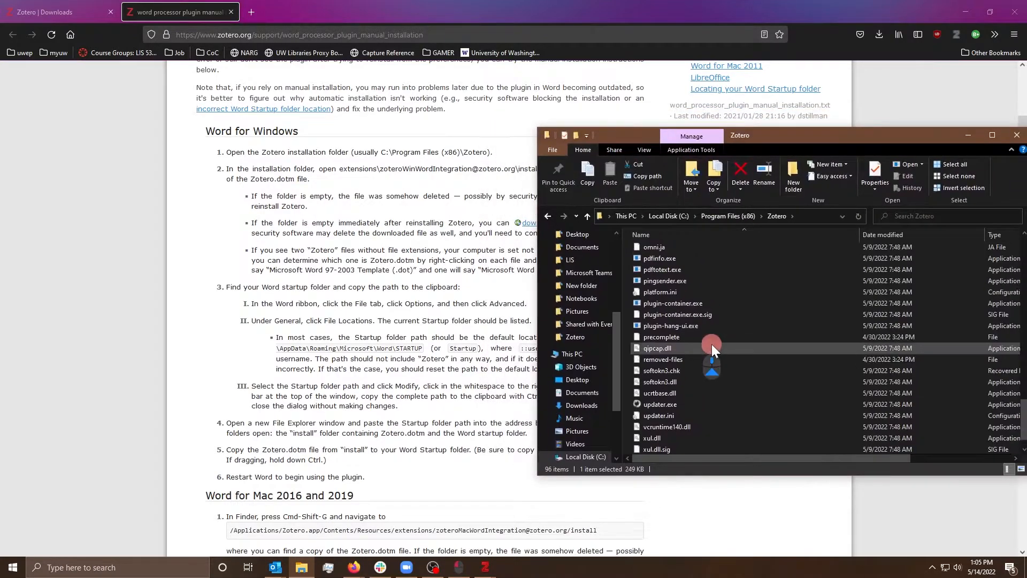
{"action": "scroll", "coordinate": [712, 345], "scroll_direction": "up", "scroll_amount": 20}
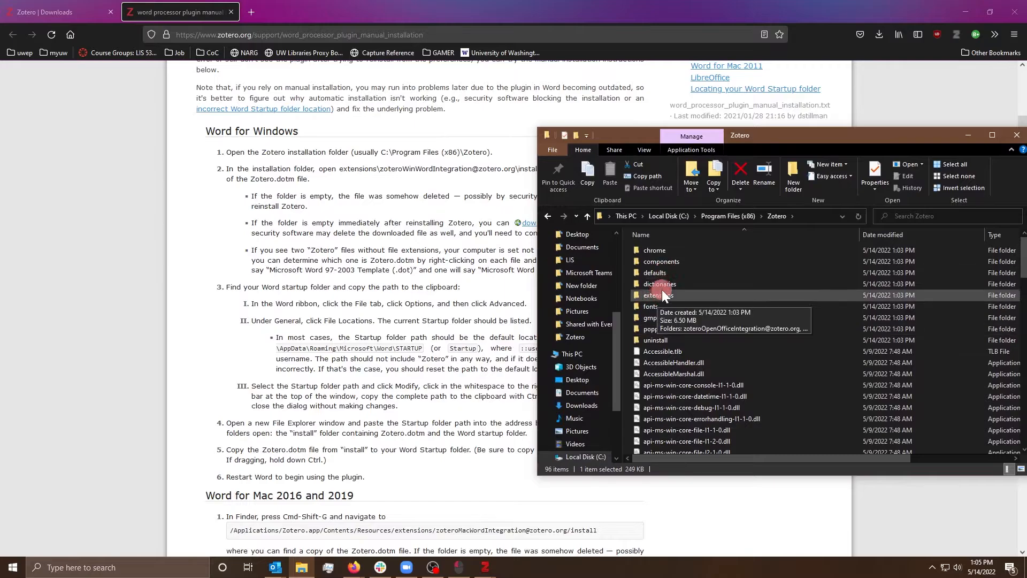
{"action": "double_click", "coordinate": [667, 291]}
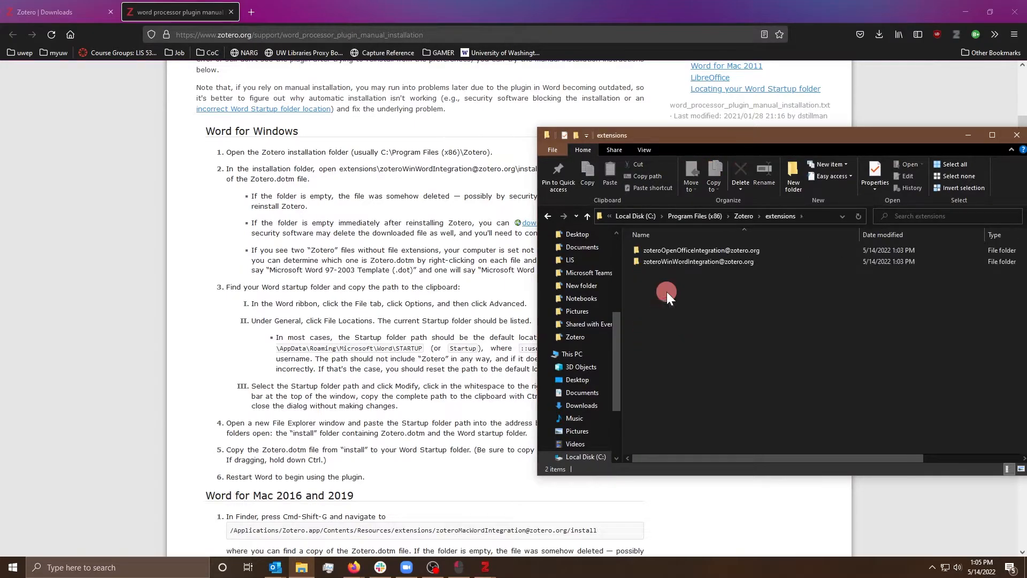
{"action": "double_click", "coordinate": [722, 265]}
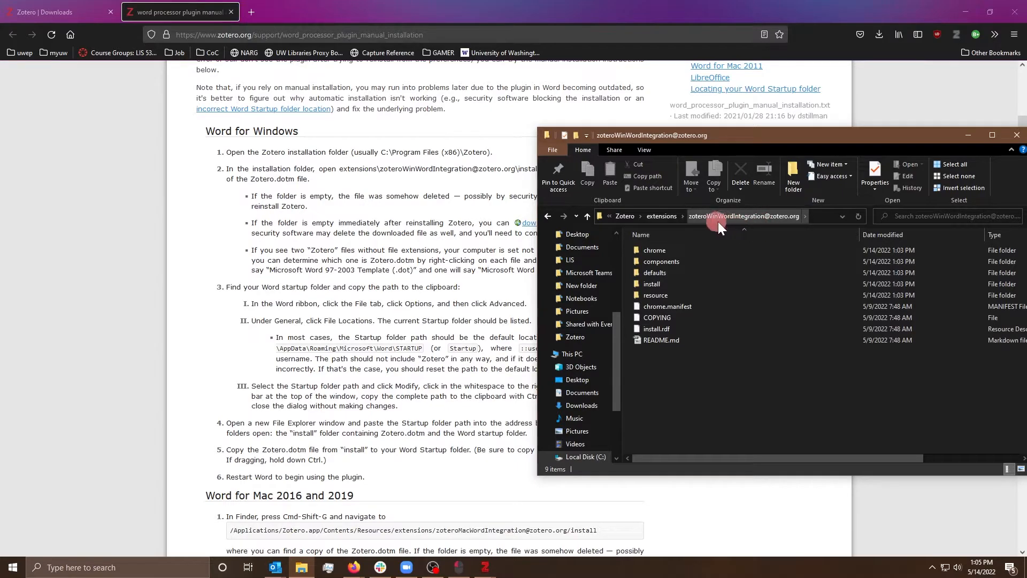
{"action": "left_click_drag", "start_coordinate": [702, 143], "coordinate": [782, 155]}
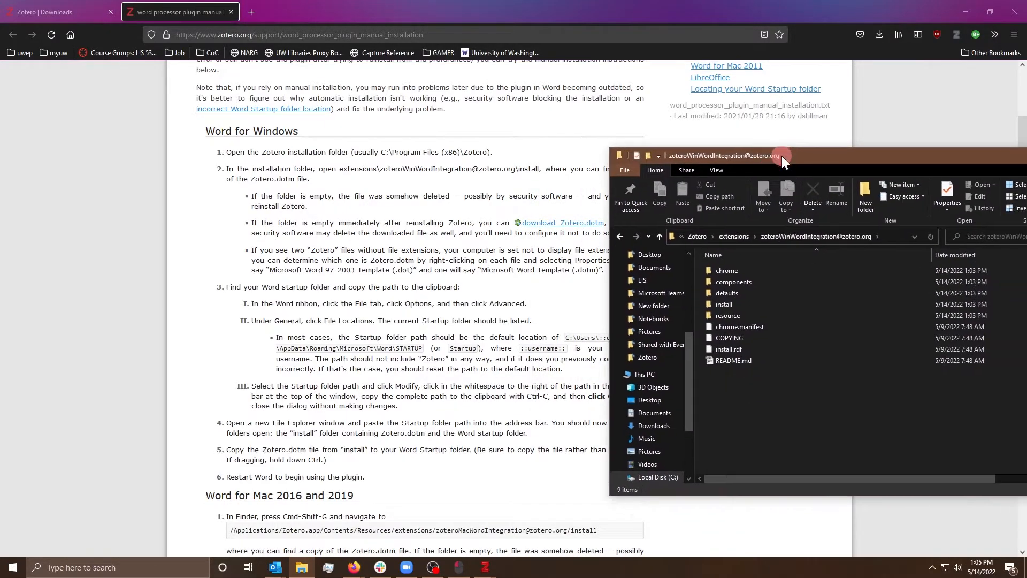
{"action": "double_click", "coordinate": [717, 307]}
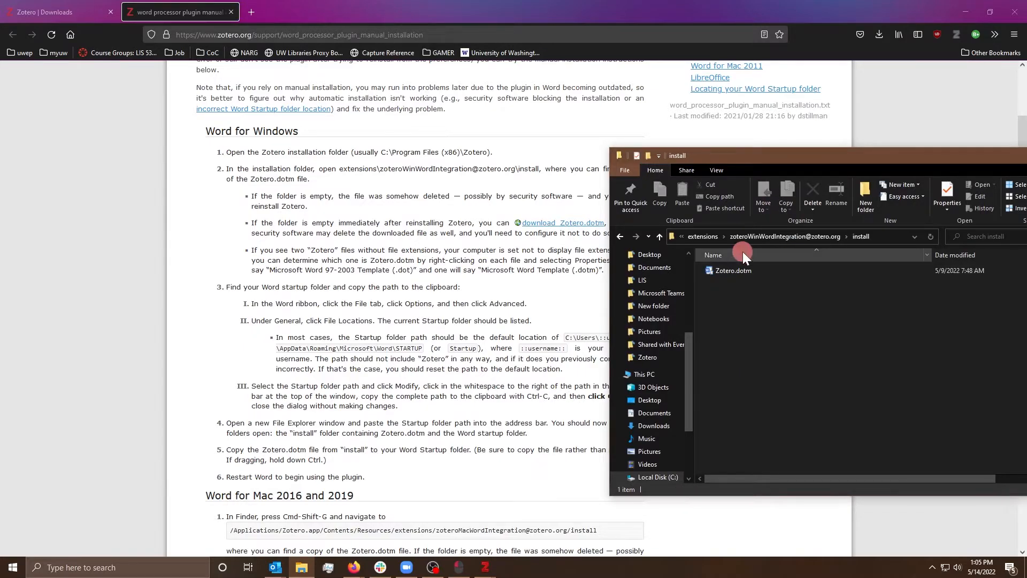
{"action": "left_click", "coordinate": [745, 271]}
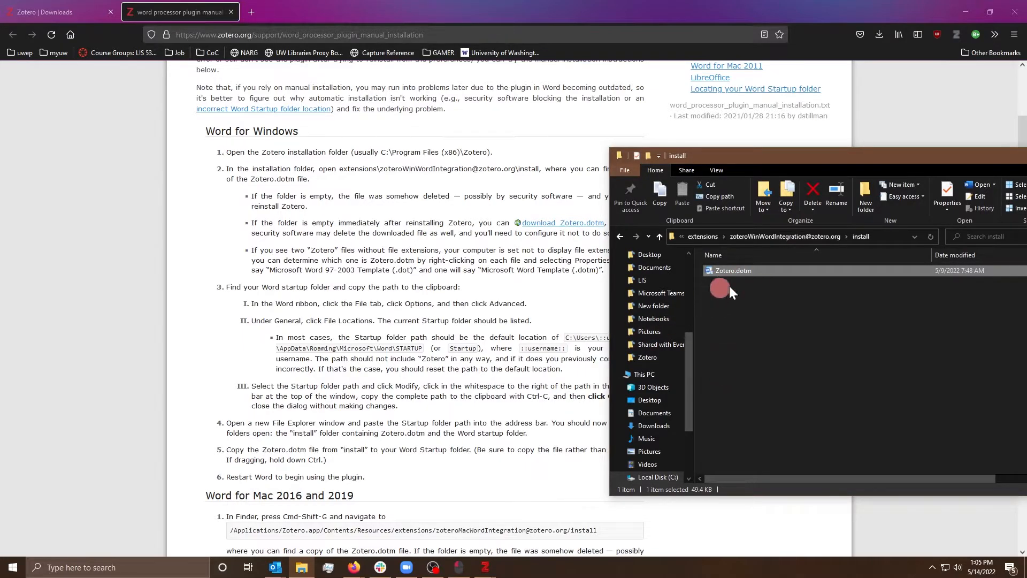
{"action": "left_click", "coordinate": [764, 329]}
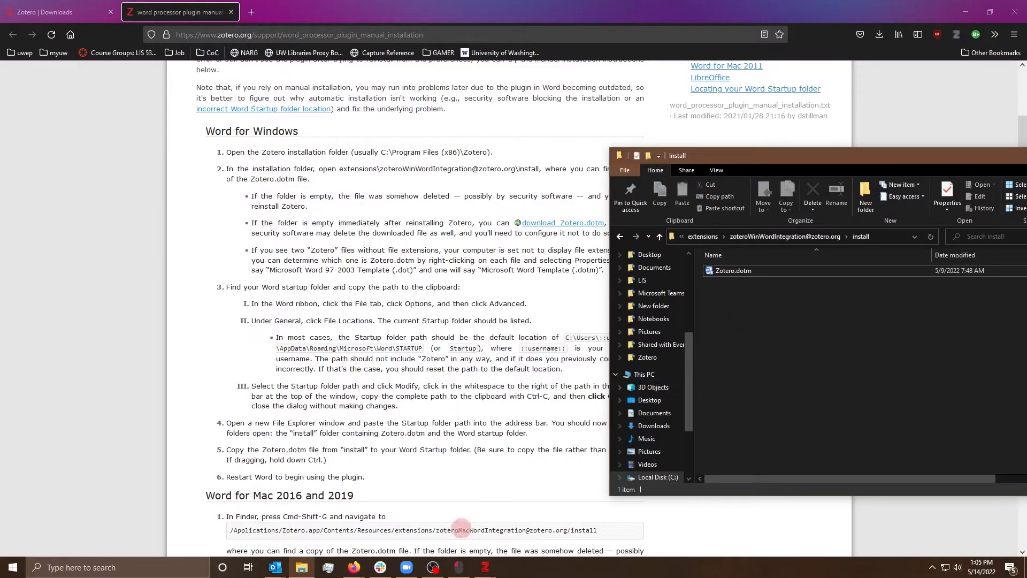
Step: Launch Word, place its window beside the instructions and create a blank document
{"action": "left_click", "coordinate": [193, 567]}
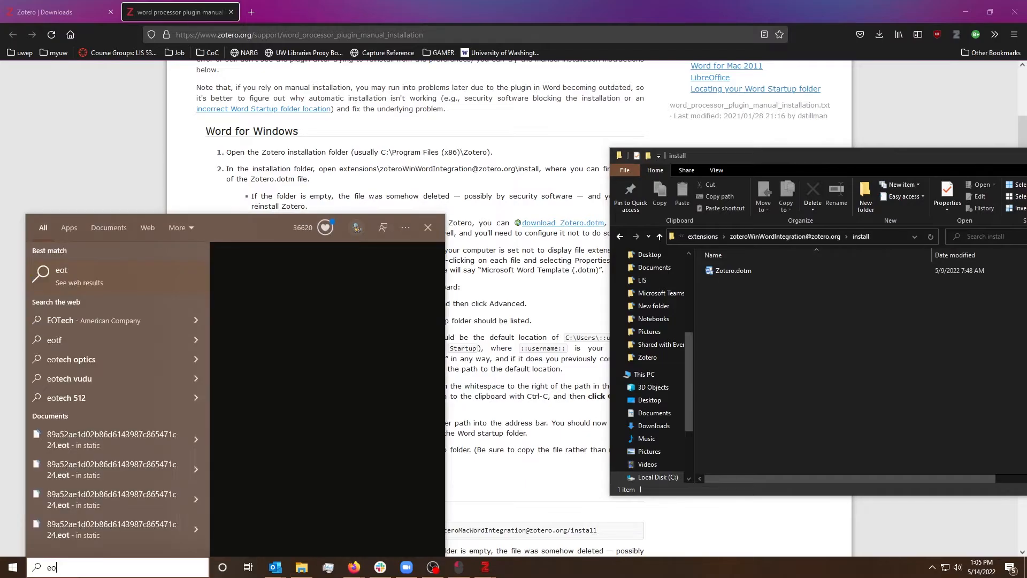
{"action": "type", "text": "wir"}
{"action": "key", "text": "BackSpace"}
{"action": "key", "text": "BackSpace"}
{"action": "type", "text": "ord"}
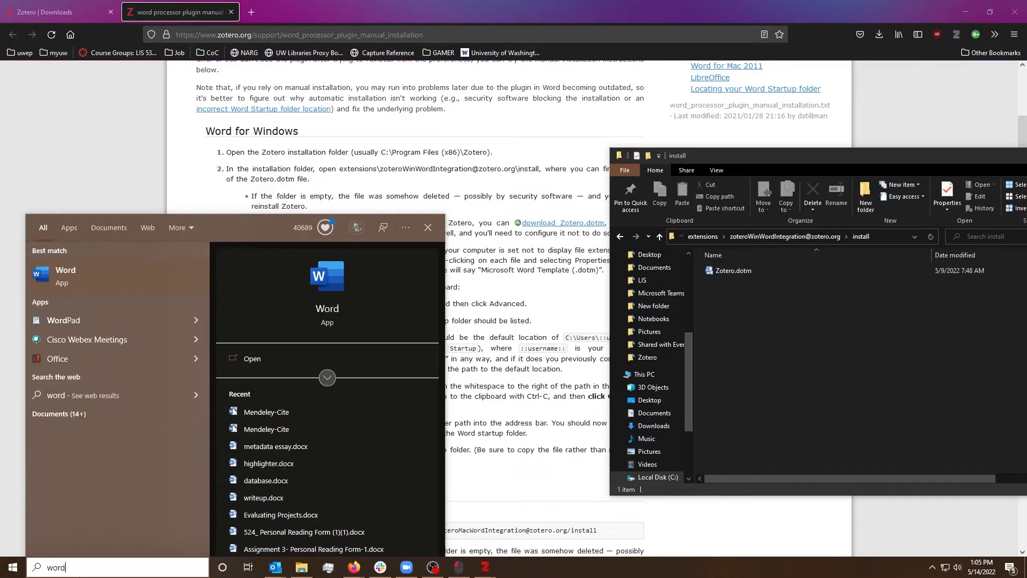
{"action": "key", "text": "Return"}
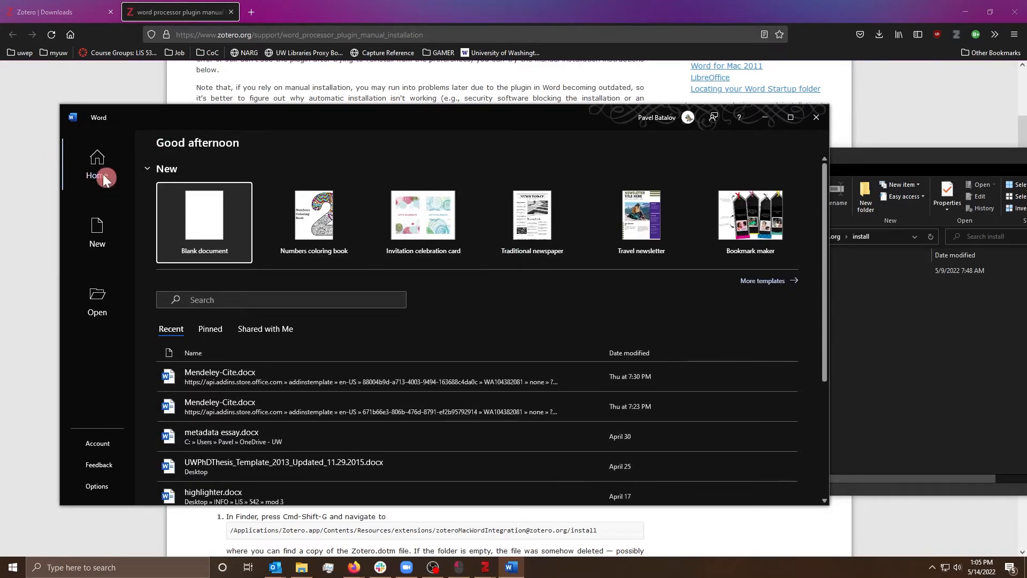
{"action": "left_click", "coordinate": [103, 176]}
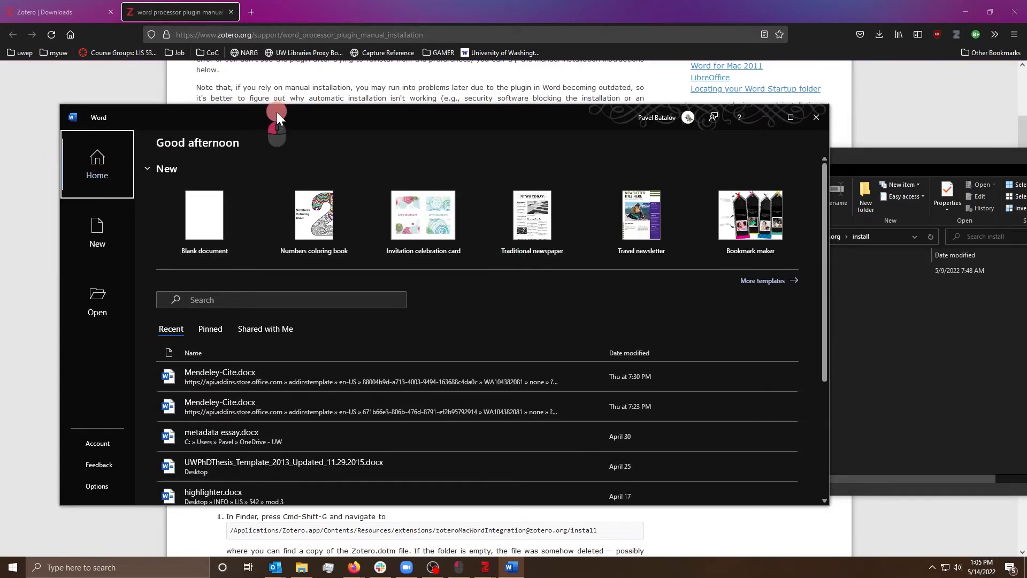
{"action": "left_click_drag", "start_coordinate": [277, 112], "coordinate": [769, 130]}
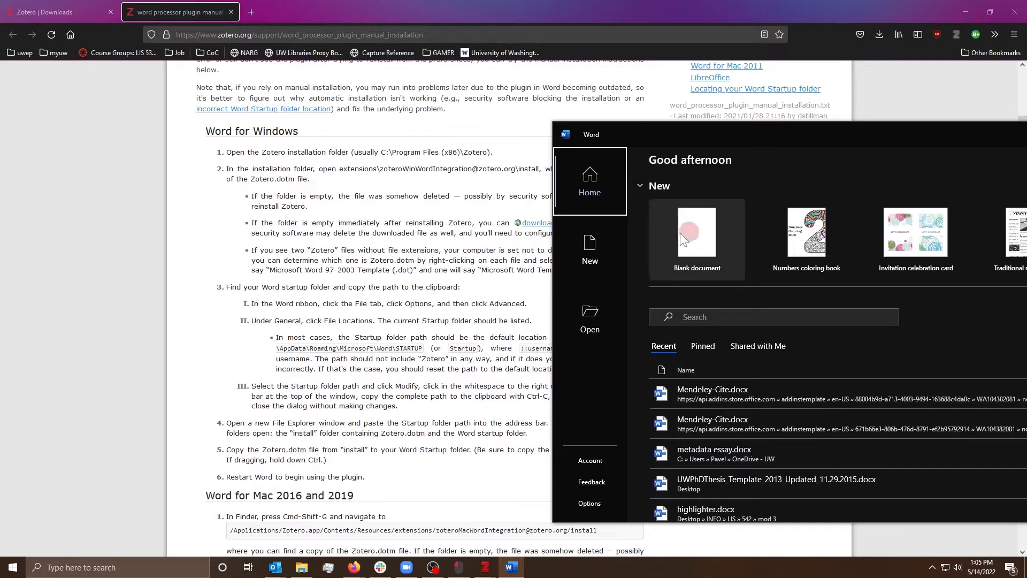
{"action": "left_click", "coordinate": [698, 270]}
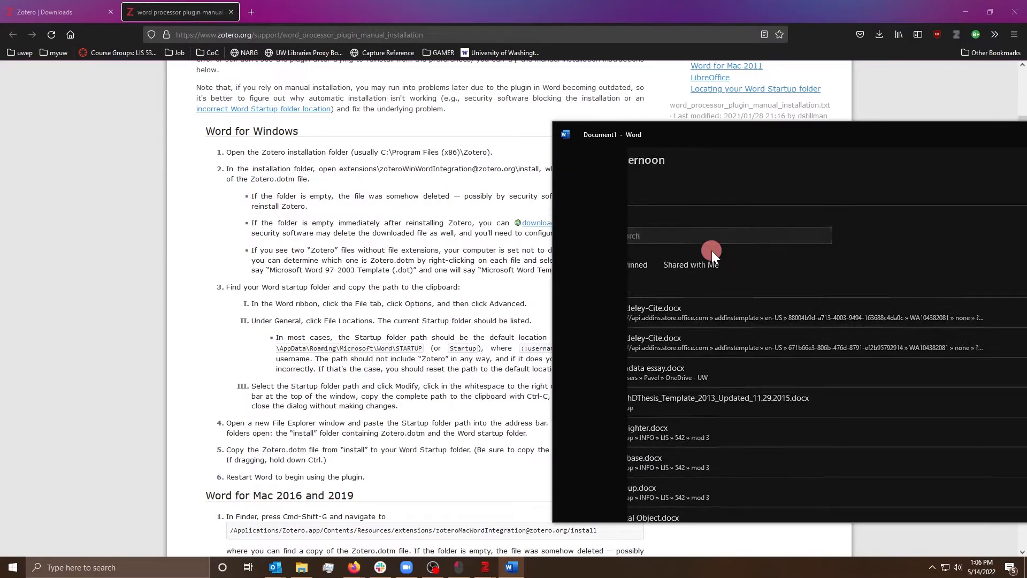
Step: Open Word's advanced options and bring up the File Locations settings under General
{"action": "left_click", "coordinate": [571, 153]}
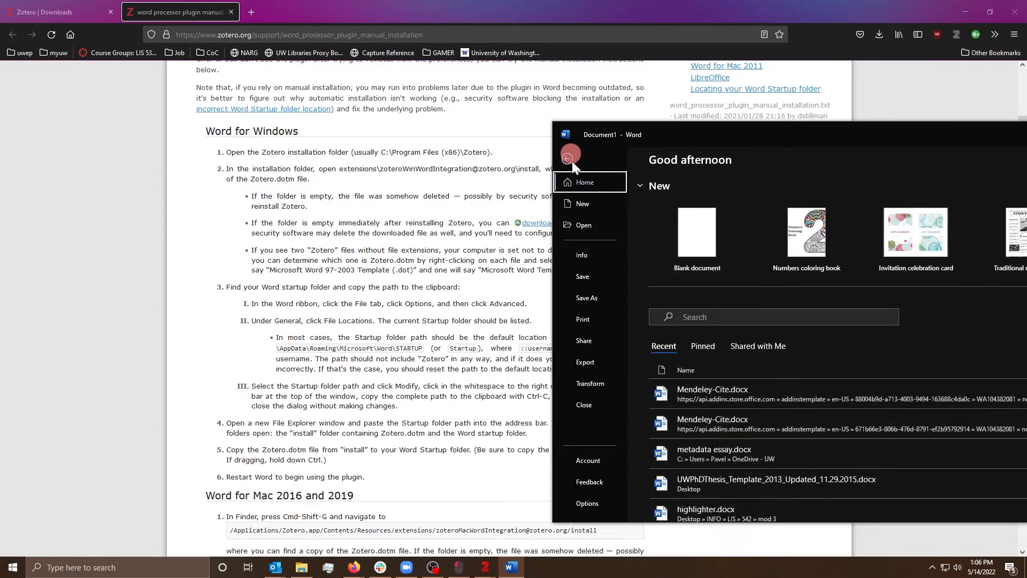
{"action": "left_click", "coordinate": [605, 504]}
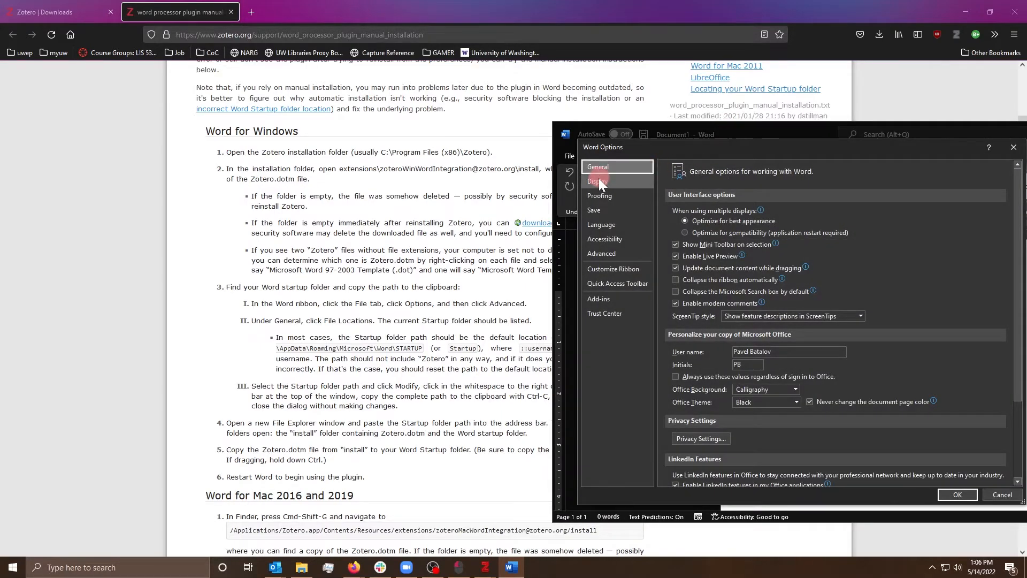
{"action": "left_click", "coordinate": [602, 253]}
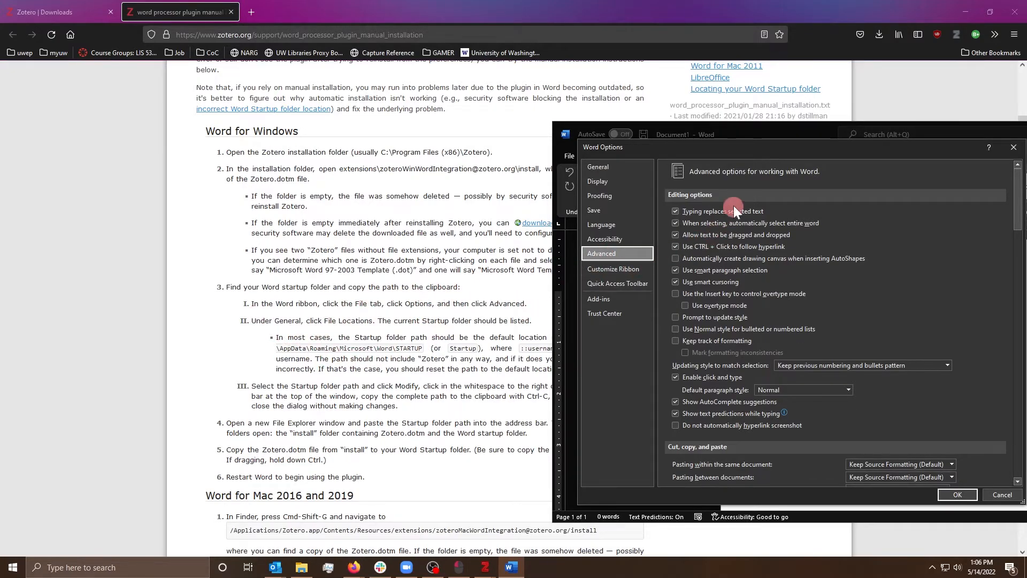
{"action": "scroll", "coordinate": [756, 270], "scroll_direction": "down", "scroll_amount": 3}
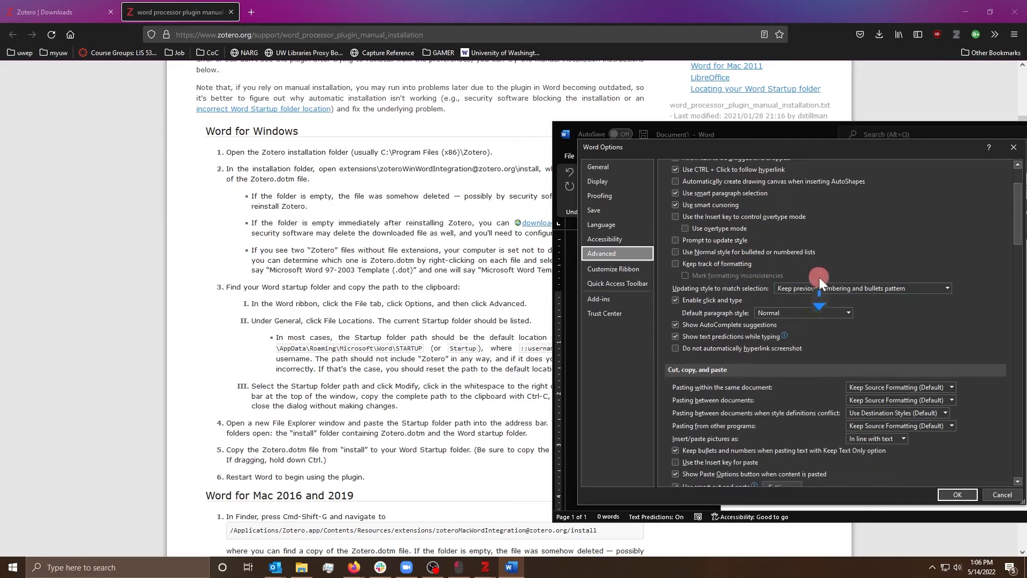
{"action": "scroll", "coordinate": [820, 277], "scroll_direction": "up", "scroll_amount": 3}
{"action": "scroll", "coordinate": [788, 277], "scroll_direction": "down", "scroll_amount": 10}
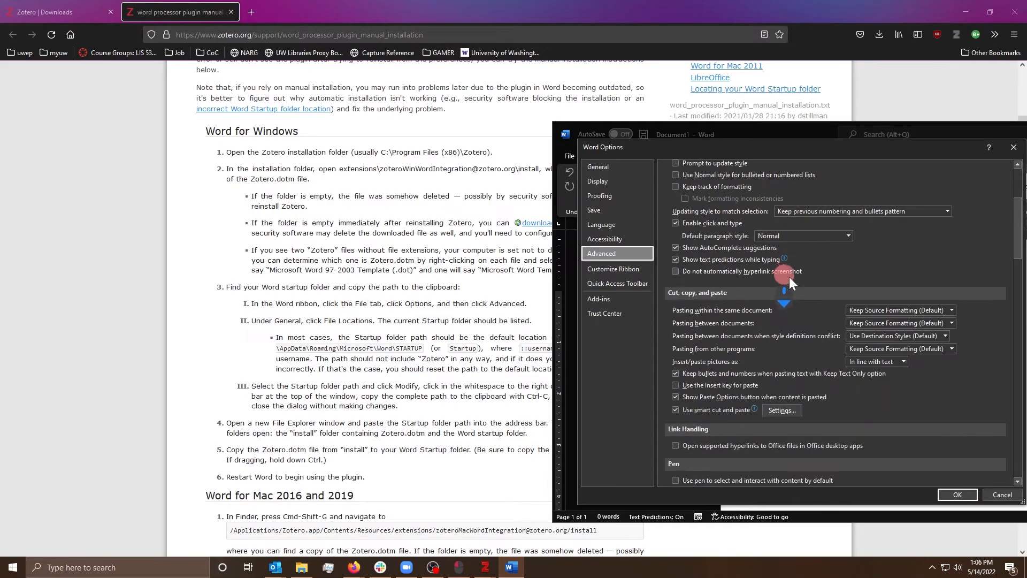
{"action": "scroll", "coordinate": [808, 284], "scroll_direction": "down", "scroll_amount": 15}
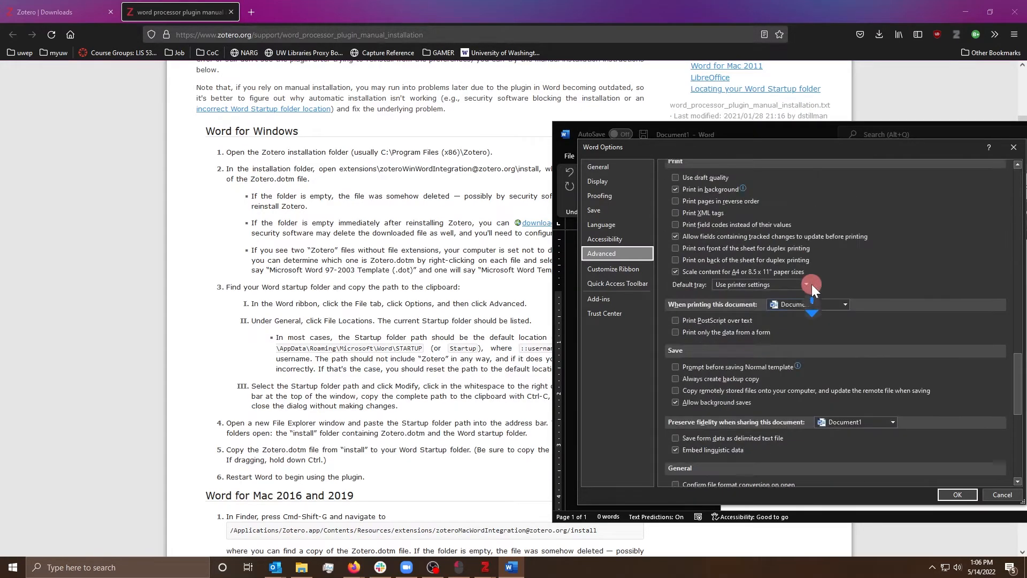
{"action": "scroll", "coordinate": [817, 284], "scroll_direction": "down", "scroll_amount": 2}
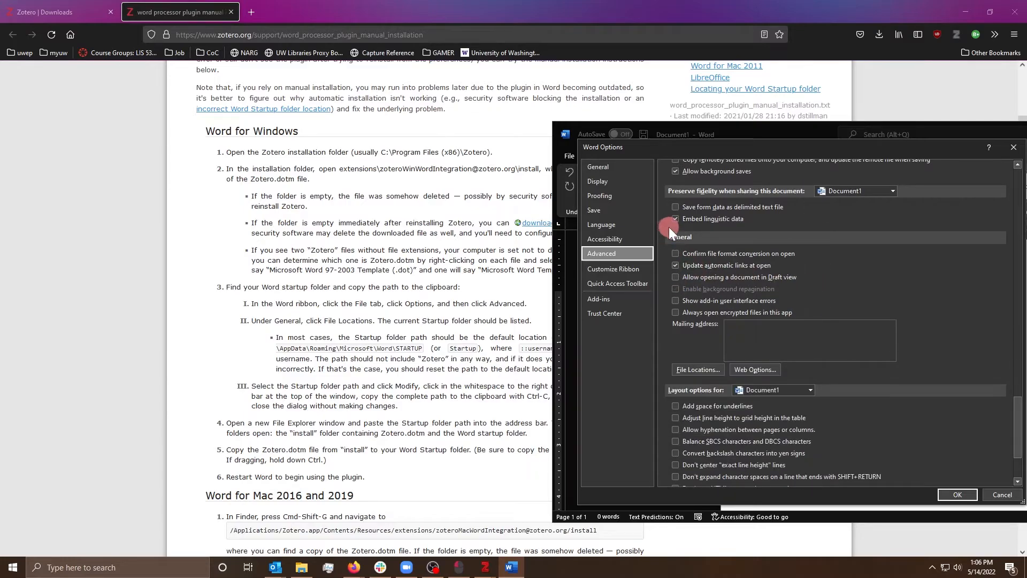
{"action": "left_click", "coordinate": [694, 365]}
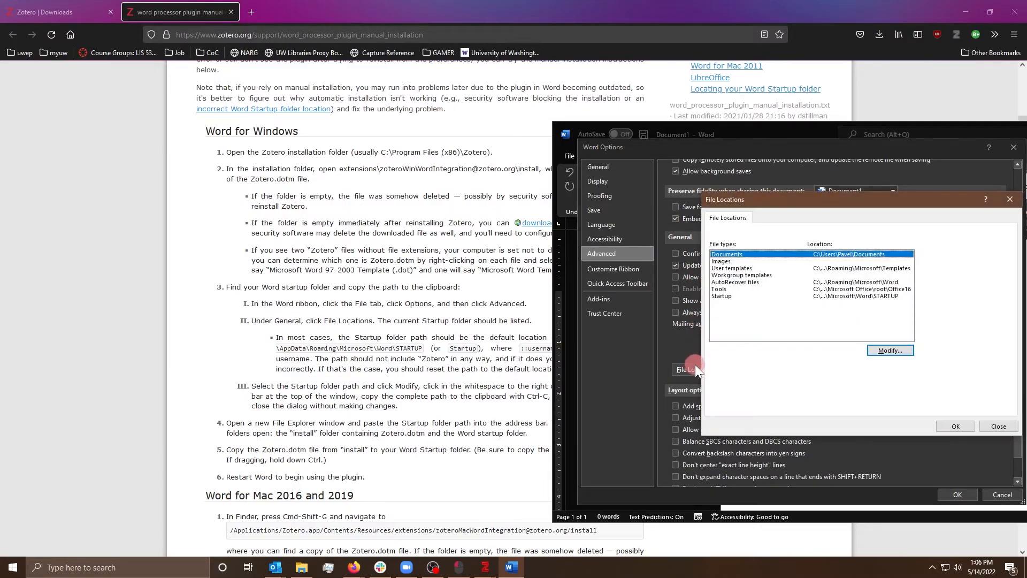
Step: Open the Startup file location for modification and place its folder window beside the instructions
{"action": "left_click", "coordinate": [822, 296]}
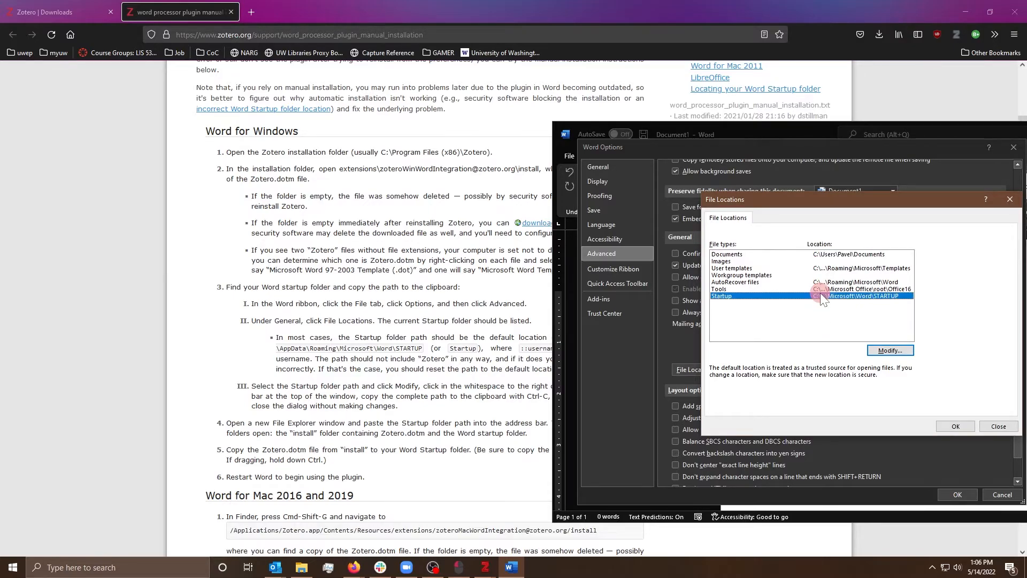
{"action": "double_click", "coordinate": [820, 295]}
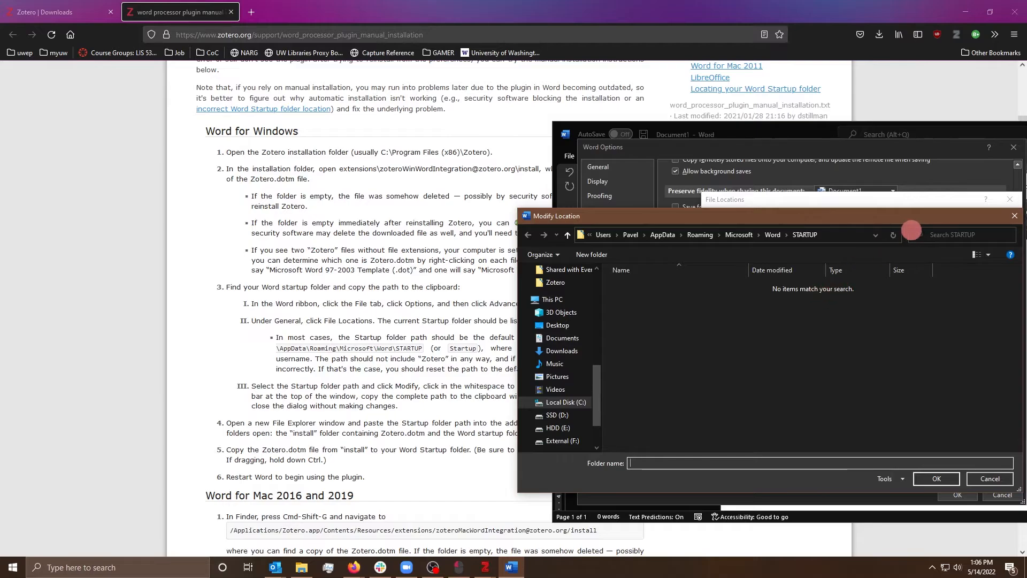
{"action": "scroll", "coordinate": [477, 320], "scroll_direction": "down", "scroll_amount": 2}
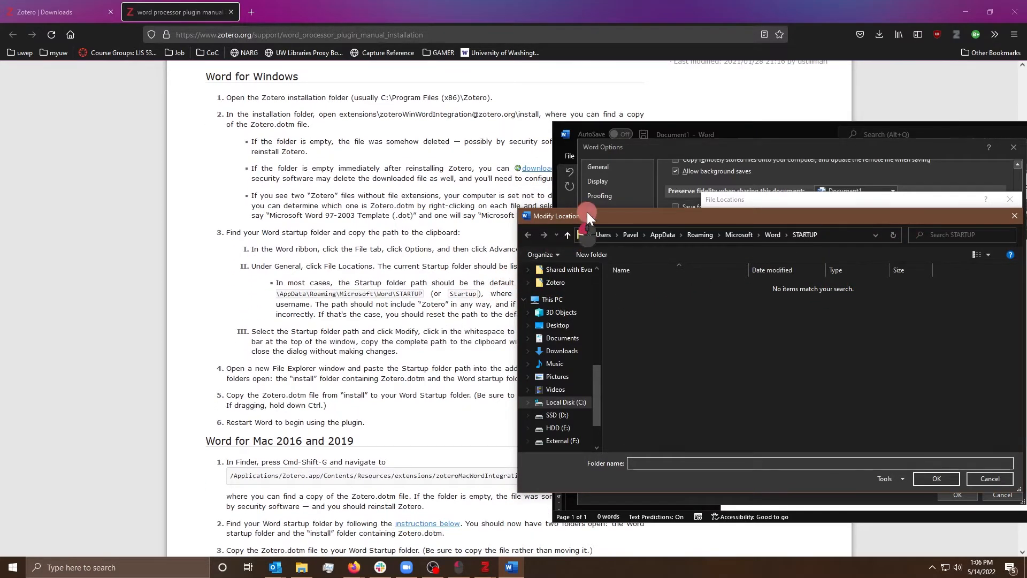
{"action": "left_click_drag", "start_coordinate": [587, 213], "coordinate": [588, 187]}
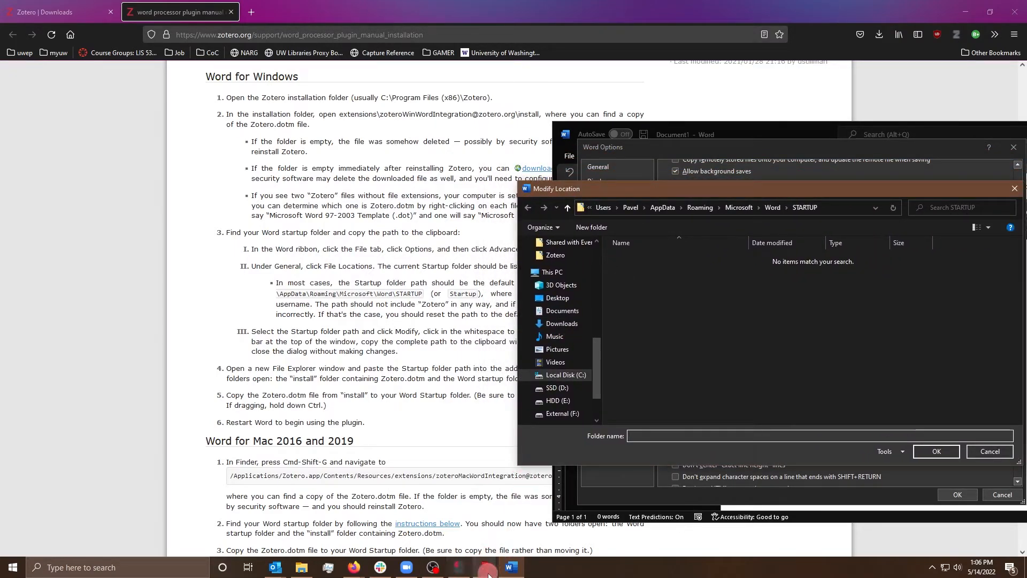
Step: Move Zotero.dotm from the install folder into Word's STARTUP folder, granting administrator permission and replacing the existing file
{"action": "left_click", "coordinate": [301, 567]}
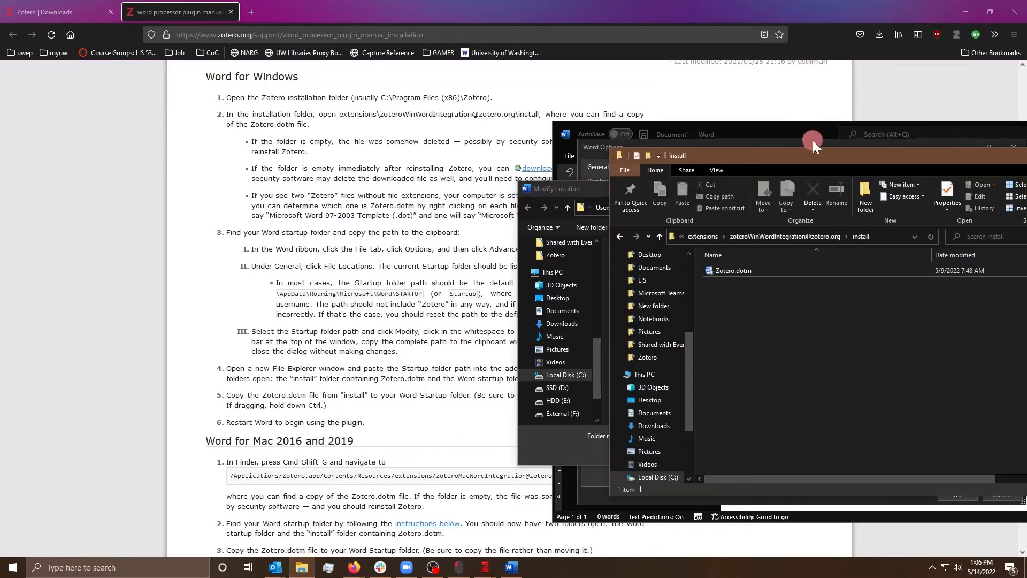
{"action": "left_click_drag", "start_coordinate": [801, 156], "coordinate": [202, 92]}
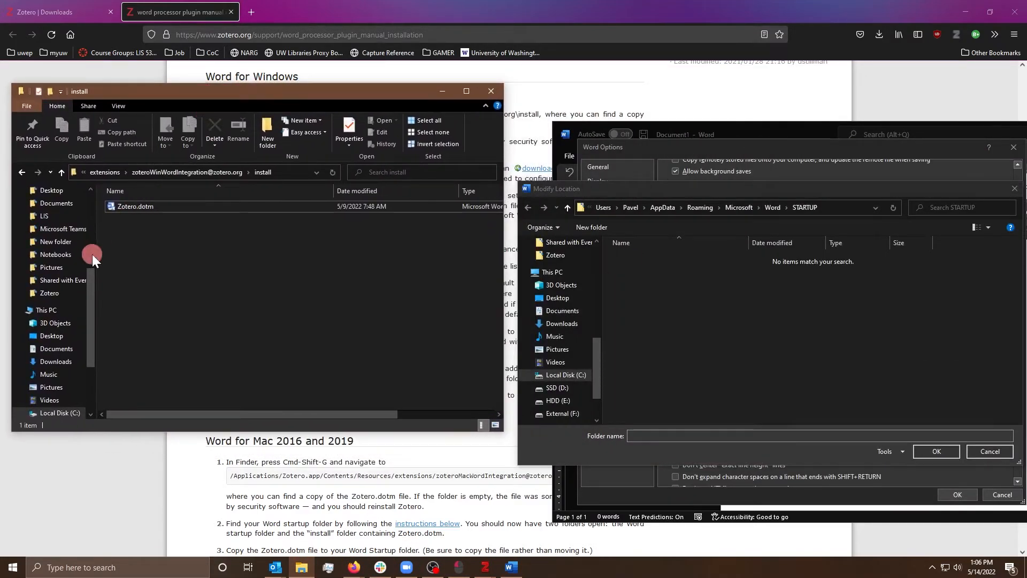
{"action": "left_click_drag", "start_coordinate": [128, 207], "coordinate": [705, 279]}
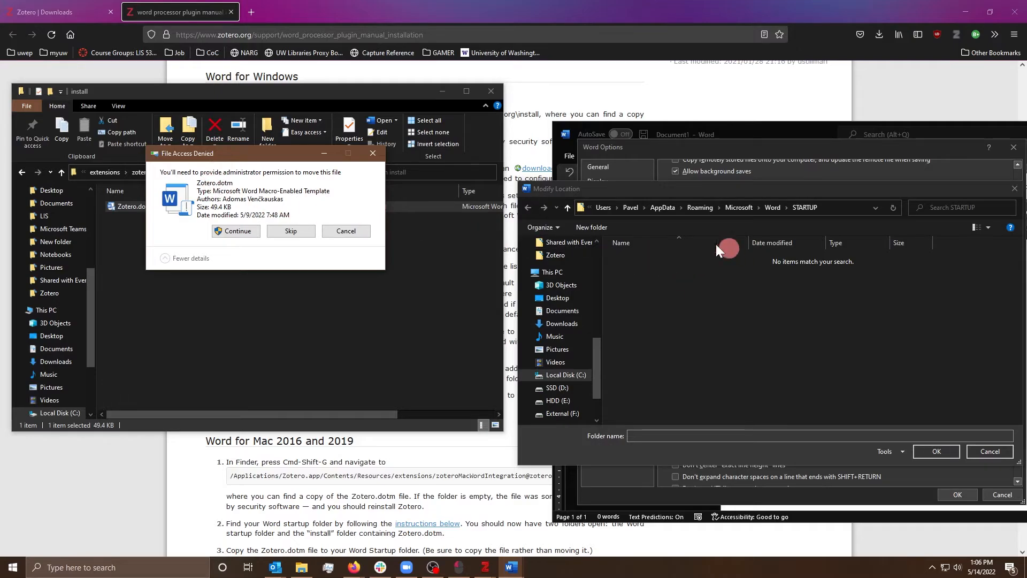
{"action": "left_click", "coordinate": [235, 232]}
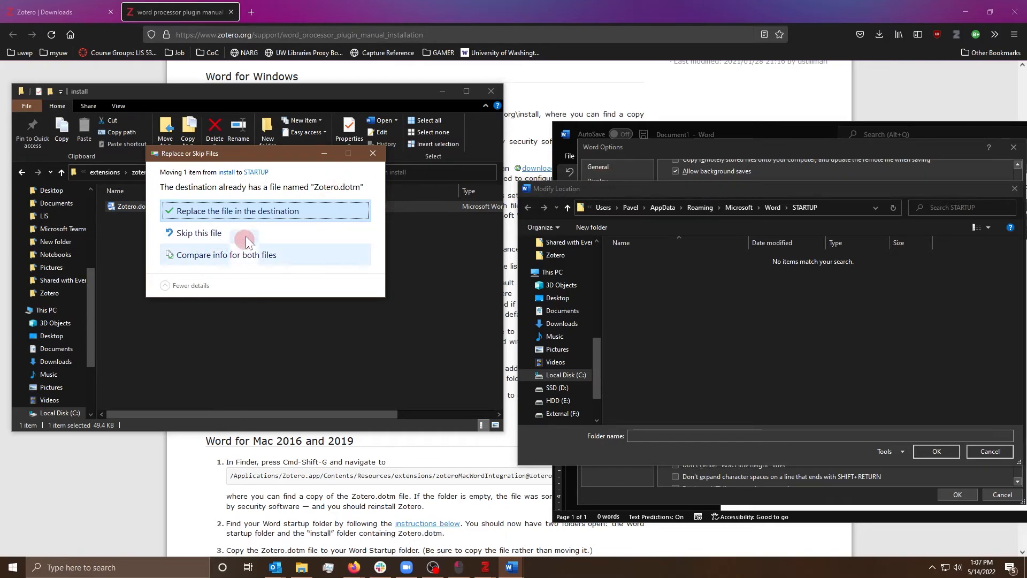
{"action": "left_click", "coordinate": [245, 214]}
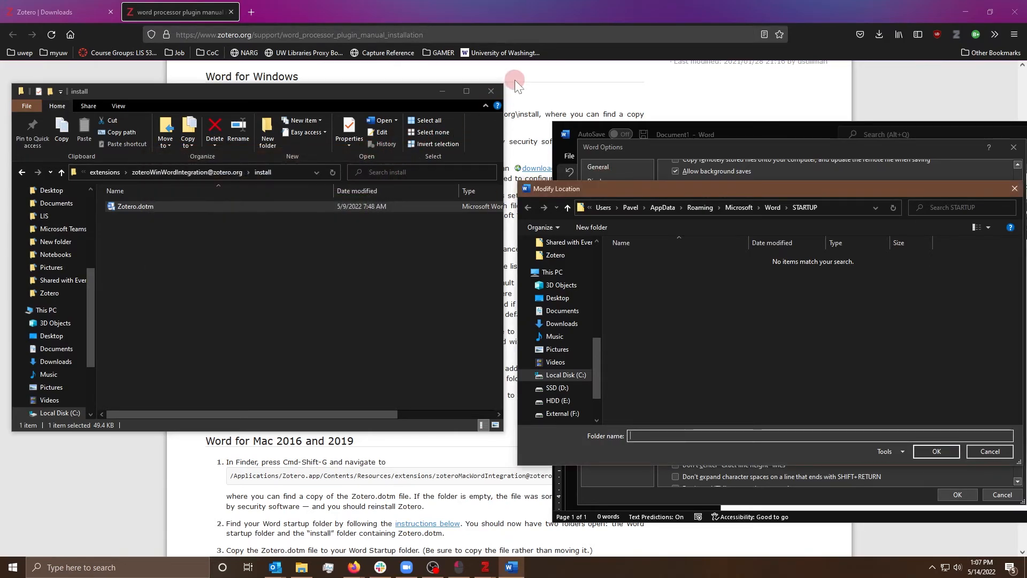
Step: Close the install folder and Word's location and options dialogs, and minimize the Word window after bringing it fully into view
{"action": "left_click", "coordinate": [491, 91]}
{"action": "left_click", "coordinate": [1014, 191]}
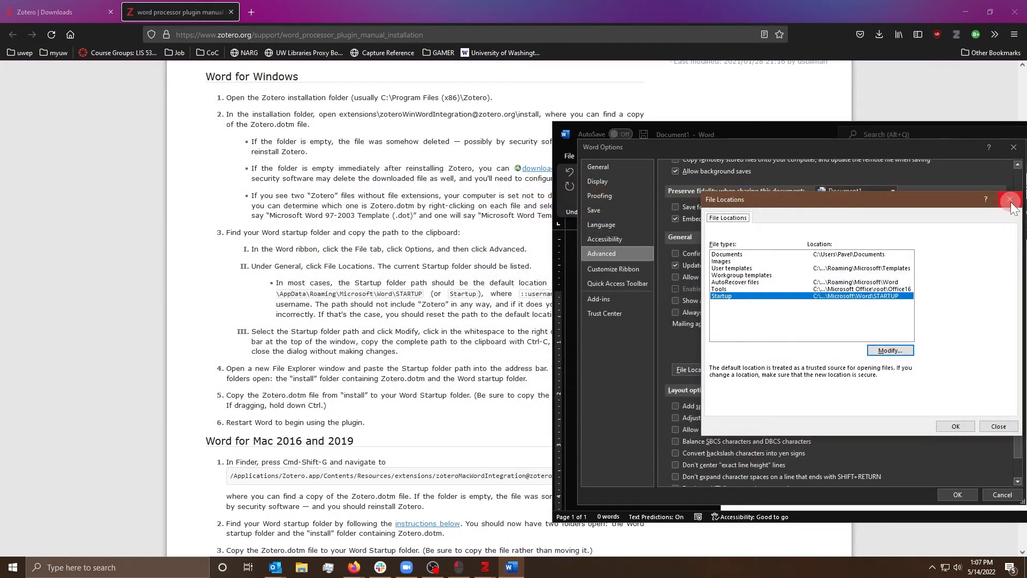
{"action": "left_click", "coordinate": [1013, 185]}
{"action": "left_click", "coordinate": [1006, 145]}
{"action": "left_click_drag", "start_coordinate": [991, 142], "coordinate": [329, 99]}
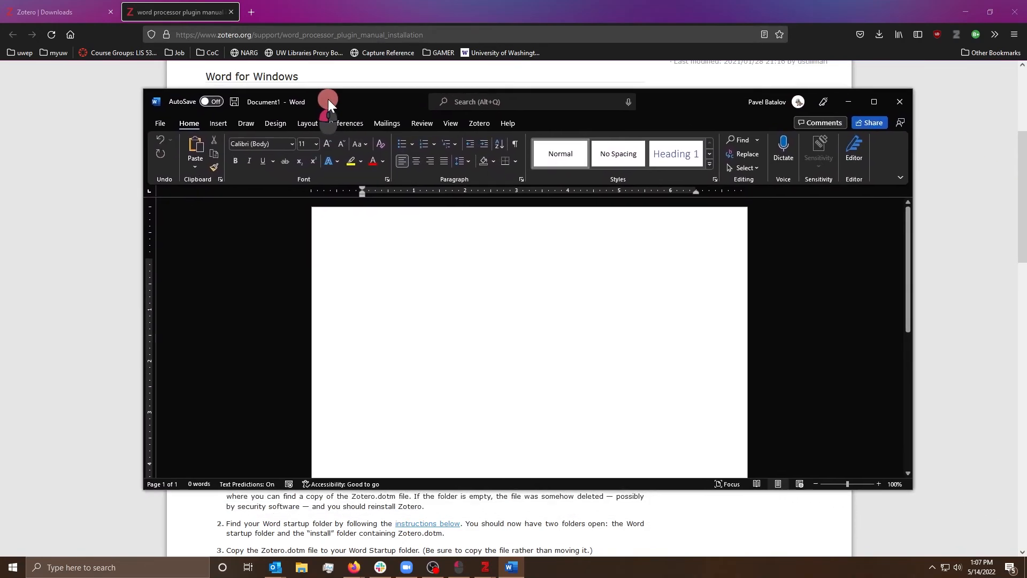
{"action": "left_click", "coordinate": [856, 103]}
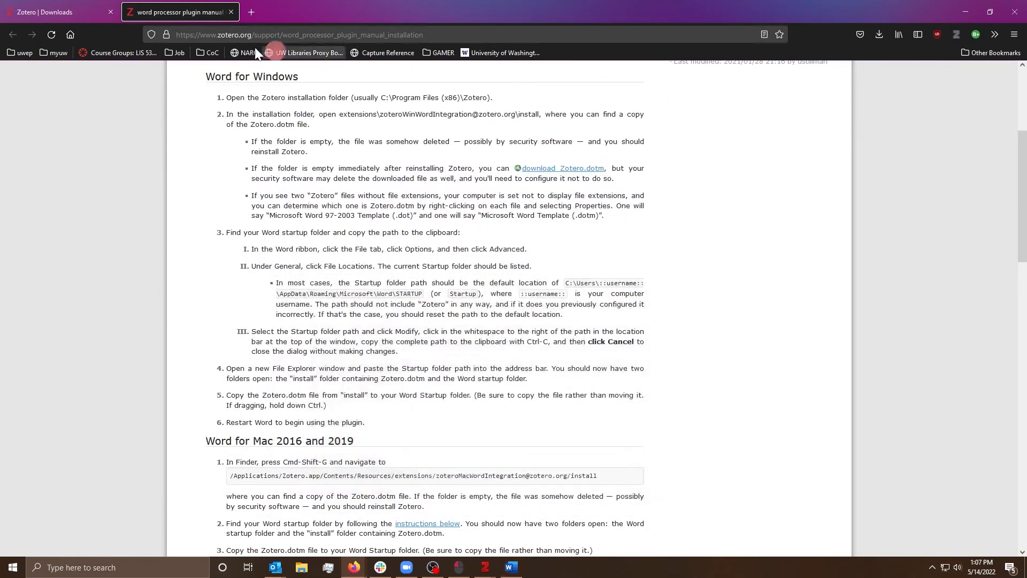
Step: Open docs.google.com in a new browser tab and create a blank document
{"action": "left_click", "coordinate": [252, 14]}
{"action": "type", "text": "docs.google.com/"}
{"action": "key", "text": "Return"}
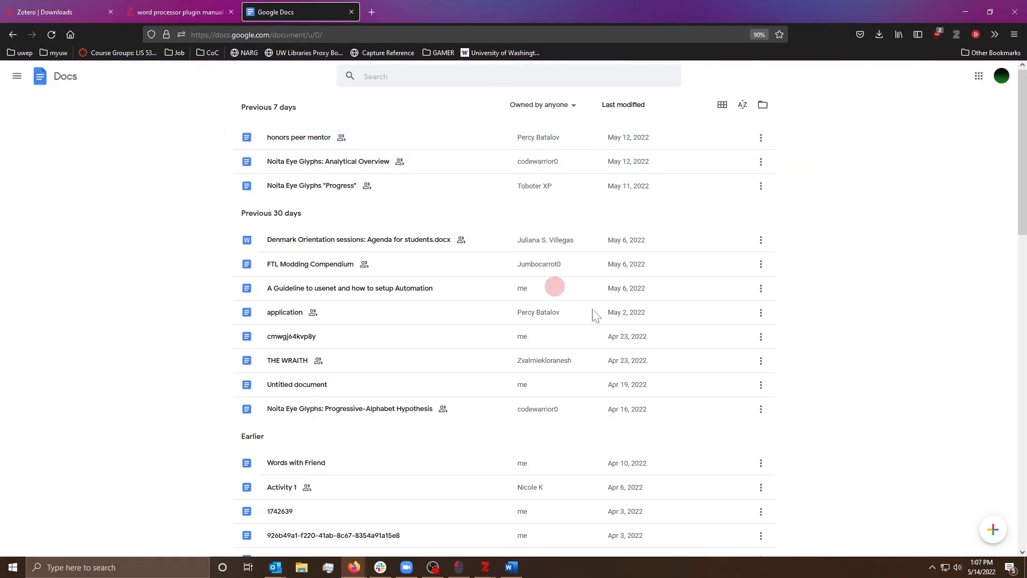
{"action": "left_click", "coordinate": [994, 532]}
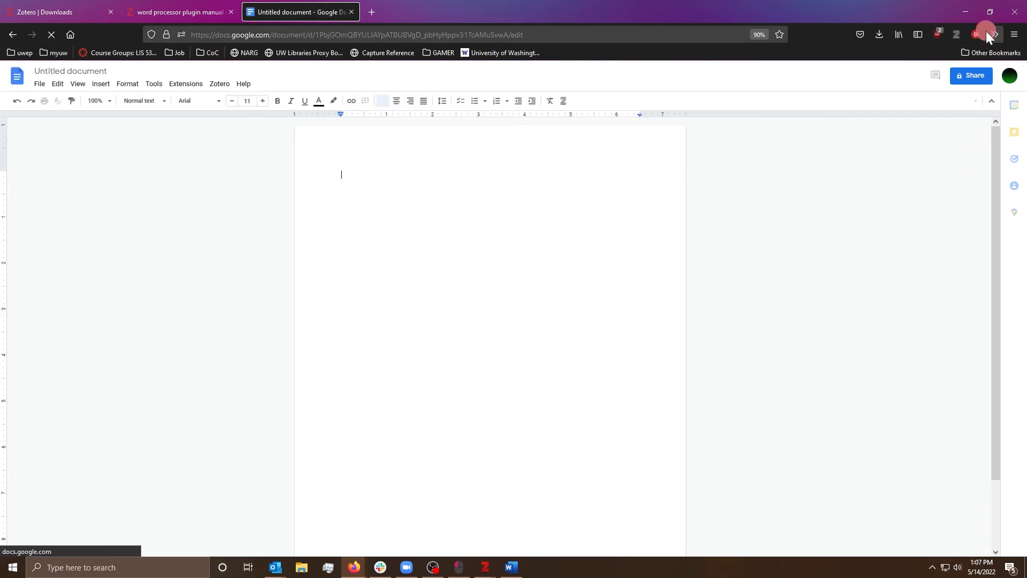
Step: View the Zotero commands available in the Google document, and activate the Zotero Connector, acknowledging its introductory notice
{"action": "left_click", "coordinate": [216, 84]}
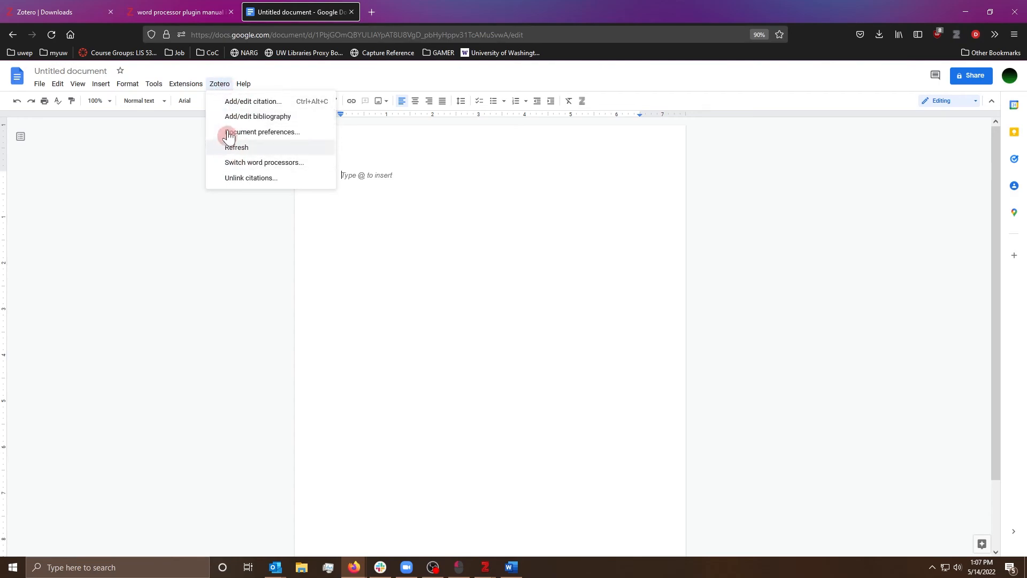
{"action": "left_click", "coordinate": [954, 31]}
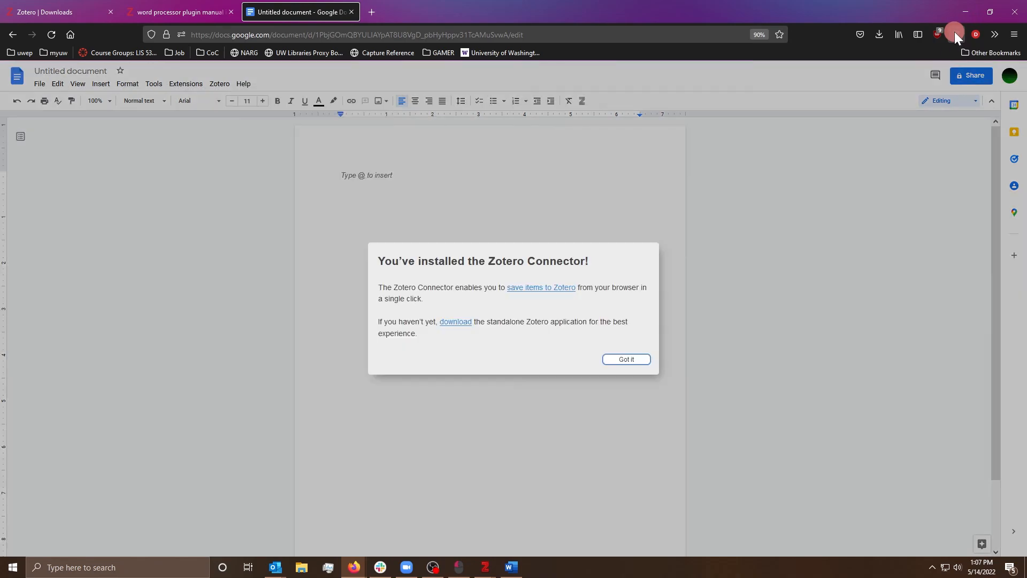
{"action": "left_click", "coordinate": [610, 362]}
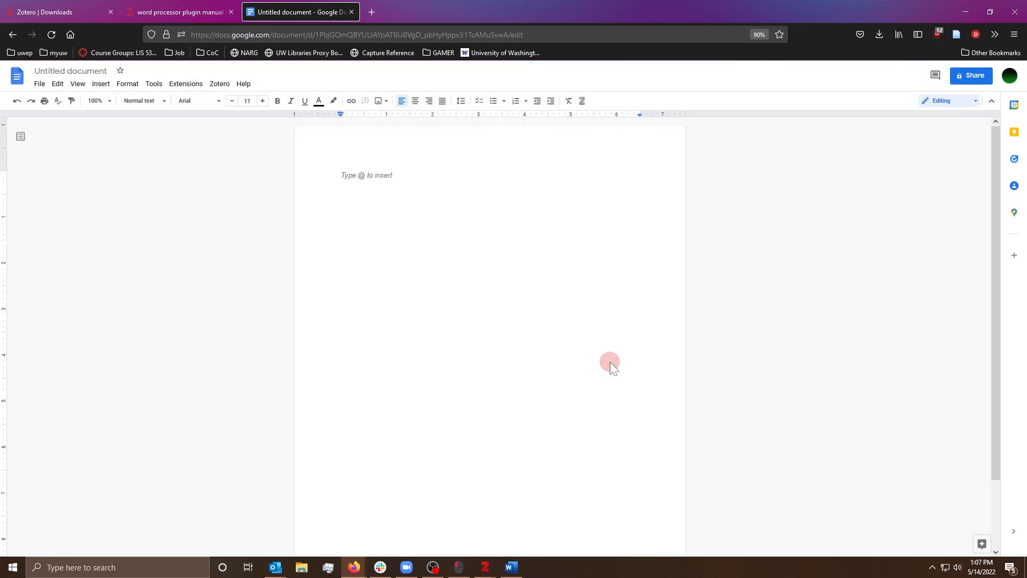